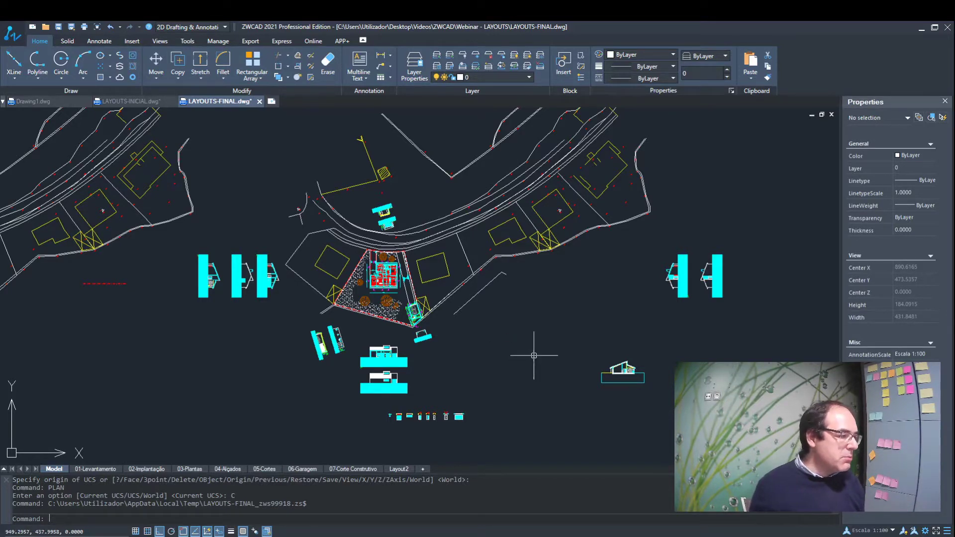
Pan around the site, the elevations below and the road area, then recentre on the house site
{"action": "scroll", "coordinate": [392, 271], "scroll_direction": "up", "scroll_amount": 8}
{"action": "scroll", "coordinate": [426, 324], "scroll_direction": "down", "scroll_amount": 5}
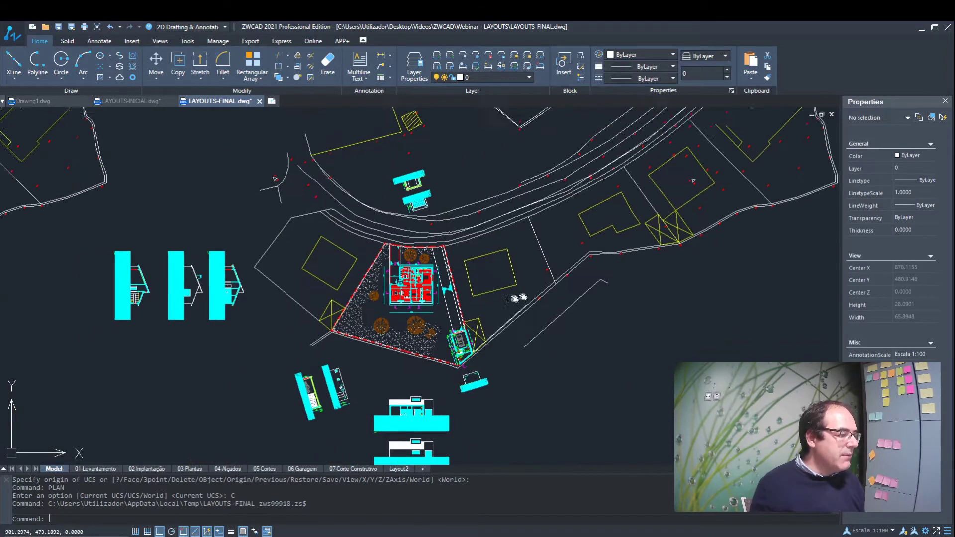
{"action": "middle_click_drag", "start_coordinate": [249, 356], "coordinate": [411, 326]}
{"action": "middle_click_drag", "start_coordinate": [585, 423], "coordinate": [468, 348]}
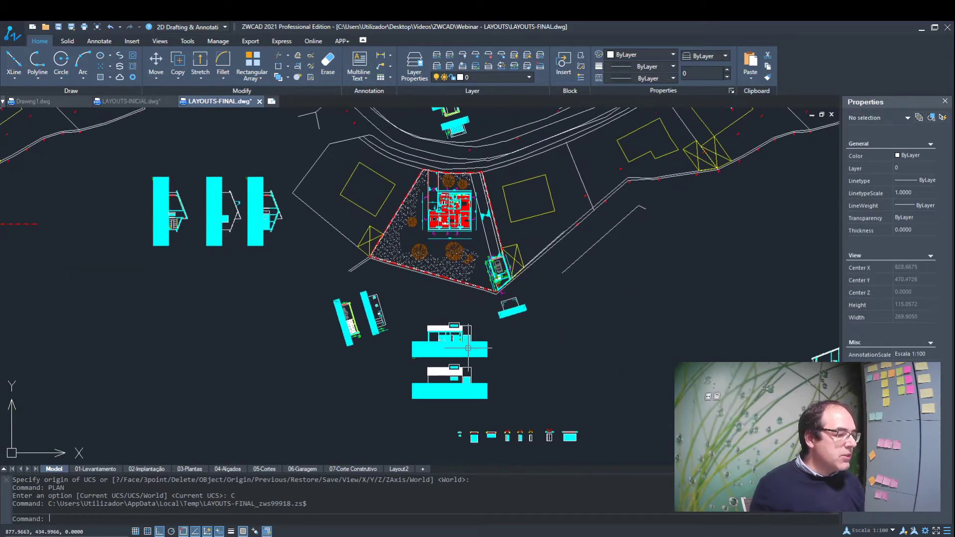
{"action": "middle_click_drag", "start_coordinate": [452, 389], "coordinate": [87, 490]}
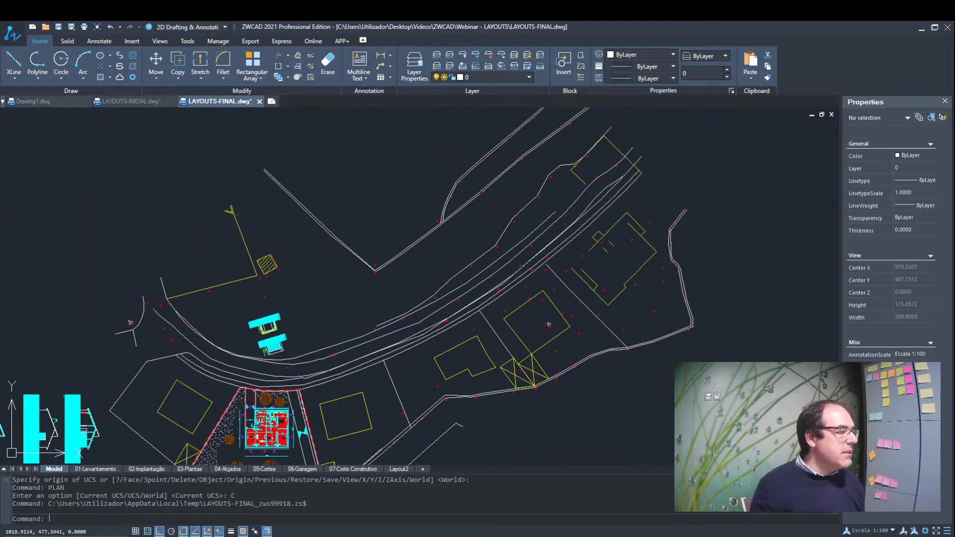
{"action": "mouse_move", "coordinate": [267, 198]}
{"action": "middle_mouse_down"}
{"action": "mouse_move", "coordinate": [530, 207]}
{"action": "mouse_move", "coordinate": [639, 167]}
{"action": "middle_mouse_up"}
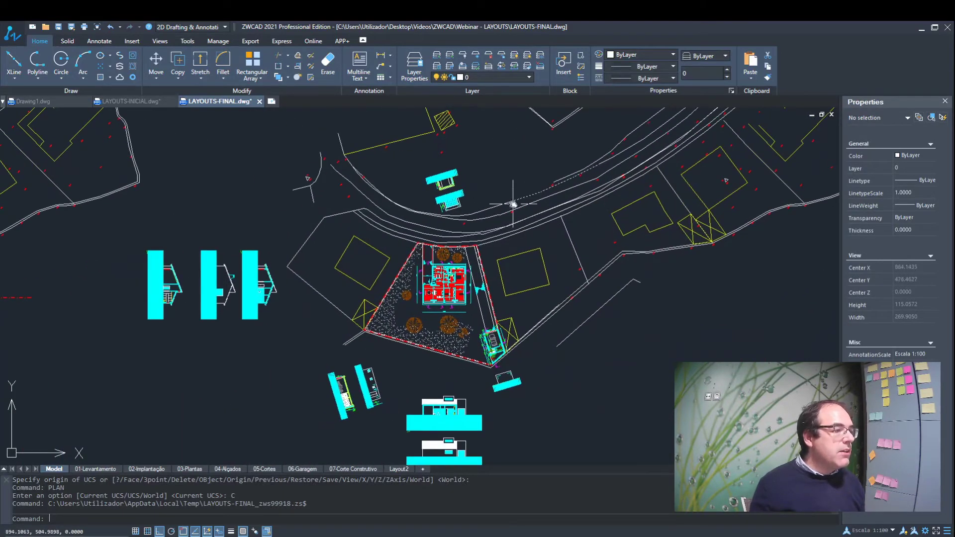
{"action": "middle_click_drag", "start_coordinate": [517, 205], "coordinate": [554, 240]}
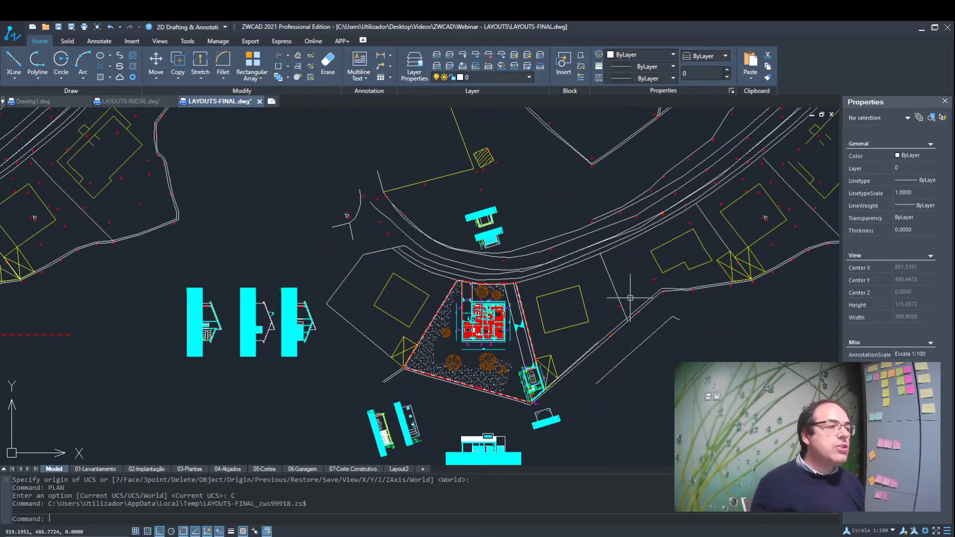
Zoom in close on the house floor plan
{"action": "scroll", "coordinate": [522, 303], "scroll_direction": "down", "scroll_amount": 5}
{"action": "scroll", "coordinate": [291, 247], "scroll_direction": "up", "scroll_amount": 5}
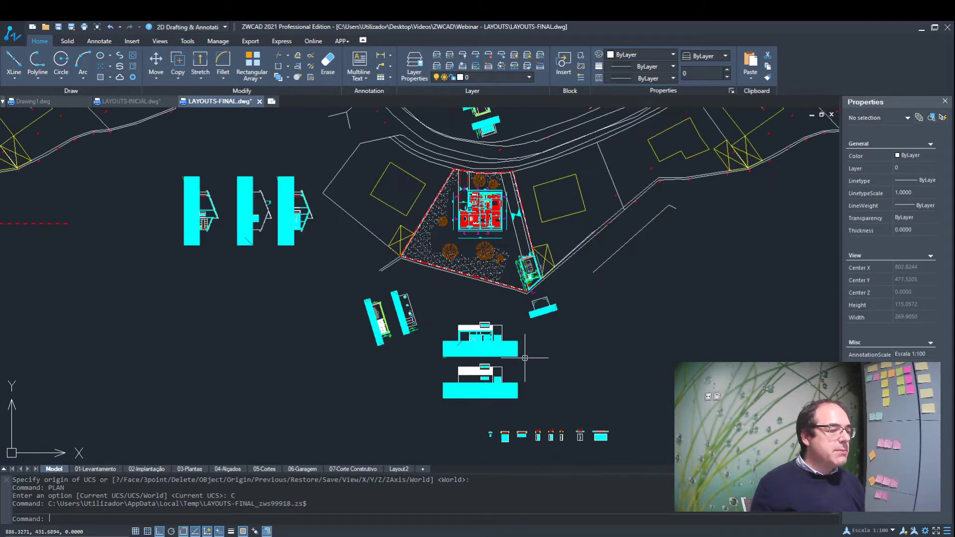
{"action": "scroll", "coordinate": [479, 266], "scroll_direction": "up", "scroll_amount": 5}
{"action": "scroll", "coordinate": [482, 318], "scroll_direction": "down", "scroll_amount": 2}
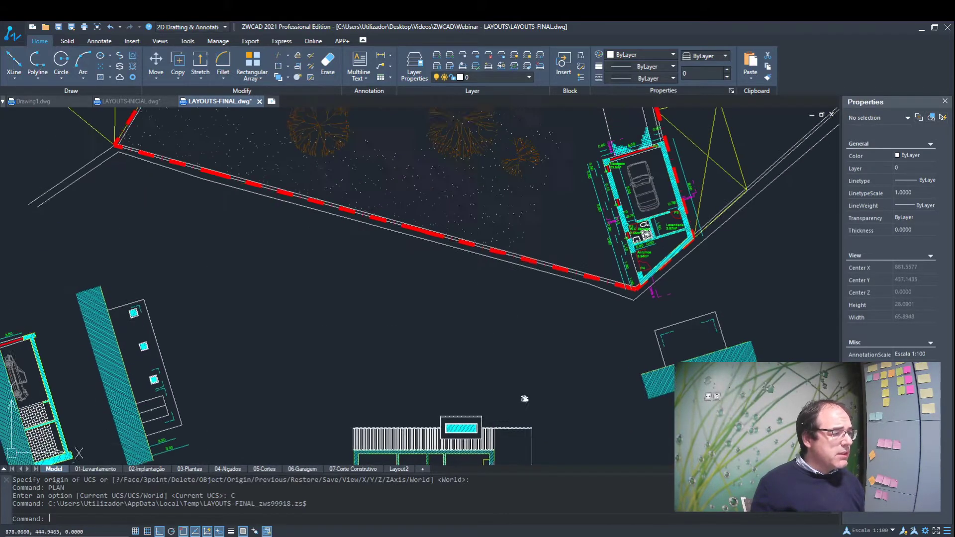
{"action": "scroll", "coordinate": [487, 329], "scroll_direction": "up", "scroll_amount": 3}
{"action": "scroll", "coordinate": [487, 328], "scroll_direction": "up", "scroll_amount": 2}
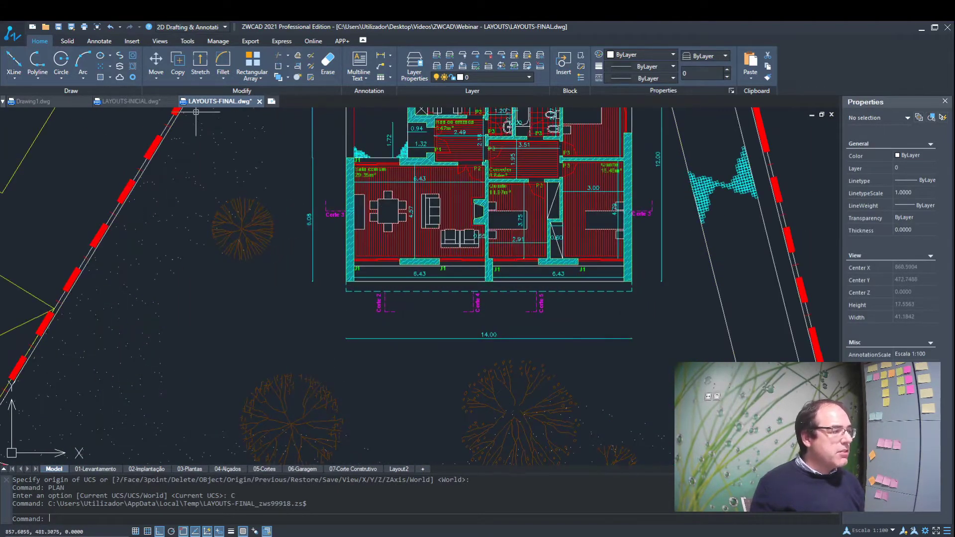
Draw vertical construction lines at the house's left and right edges and compare them with the elevations
{"action": "left_click", "coordinate": [14, 62]}
{"action": "right_click", "coordinate": [296, 205]}
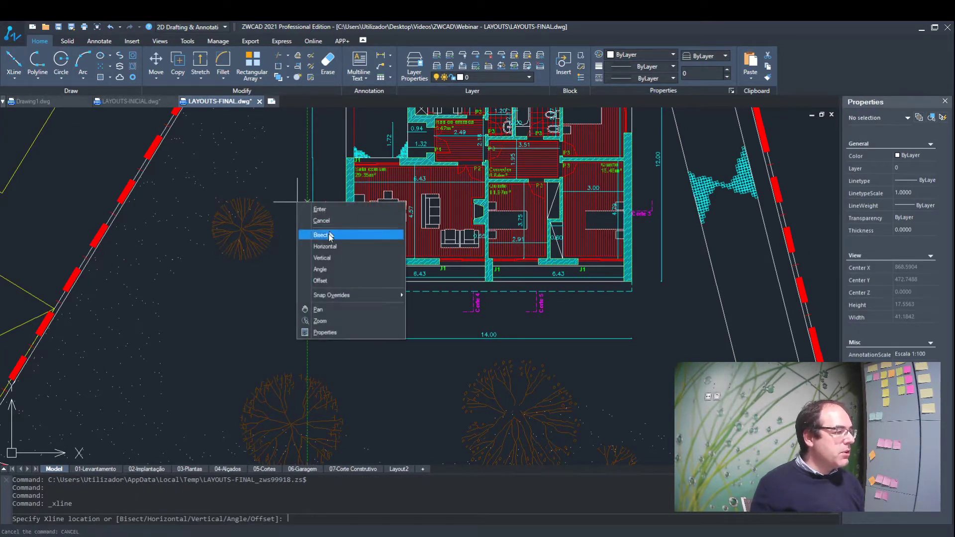
{"action": "left_click", "coordinate": [321, 258]}
{"action": "left_click", "coordinate": [345, 286]}
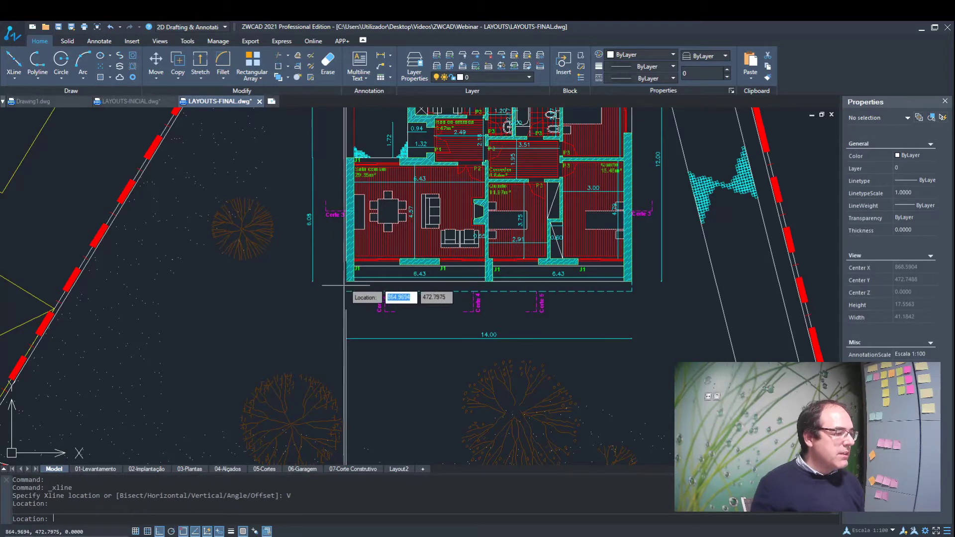
{"action": "left_click", "coordinate": [631, 287]}
{"action": "scroll", "coordinate": [641, 338], "scroll_direction": "down", "scroll_amount": 5}
{"action": "middle_click_drag", "start_coordinate": [640, 338], "coordinate": [569, 121]}
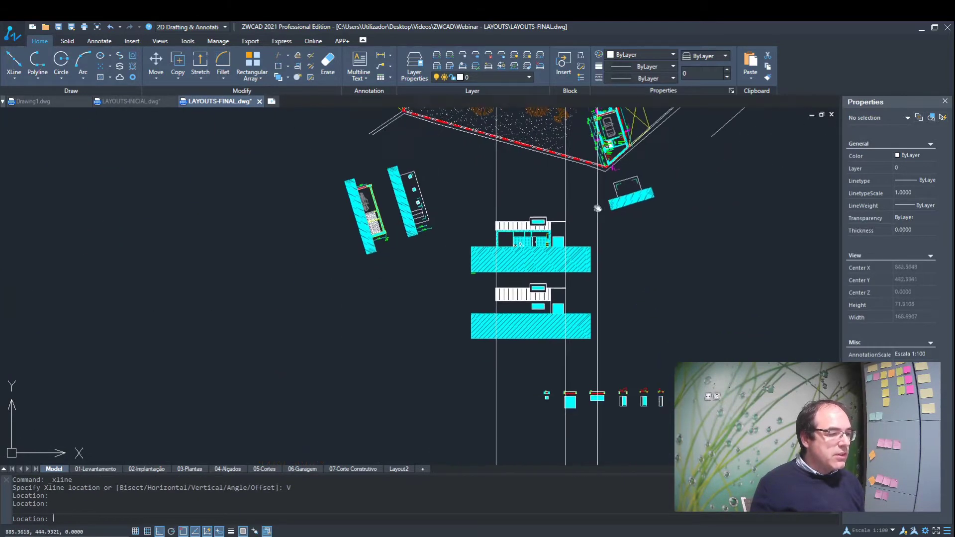
{"action": "key", "text": "Escape"}
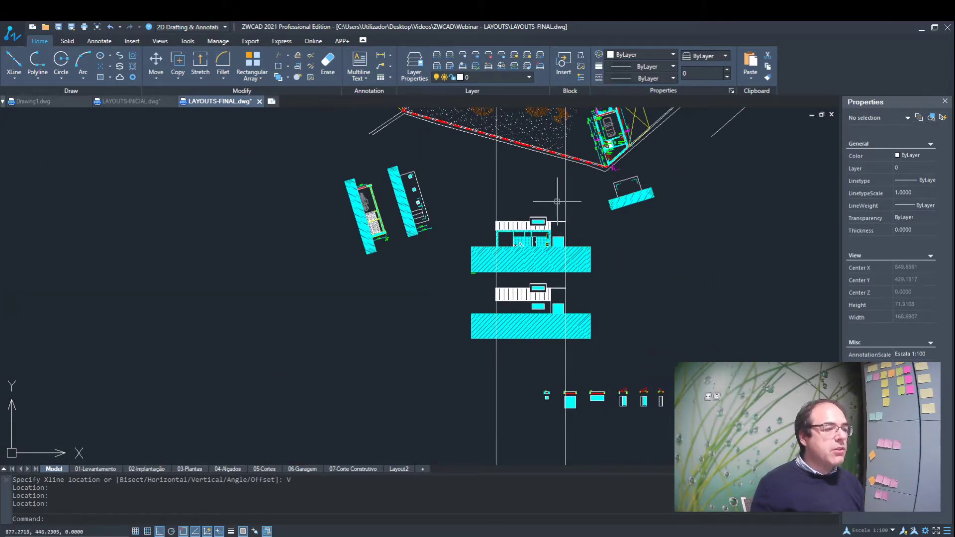
Erase both construction lines and bring the full site plan back into view
{"action": "left_click", "coordinate": [641, 187]}
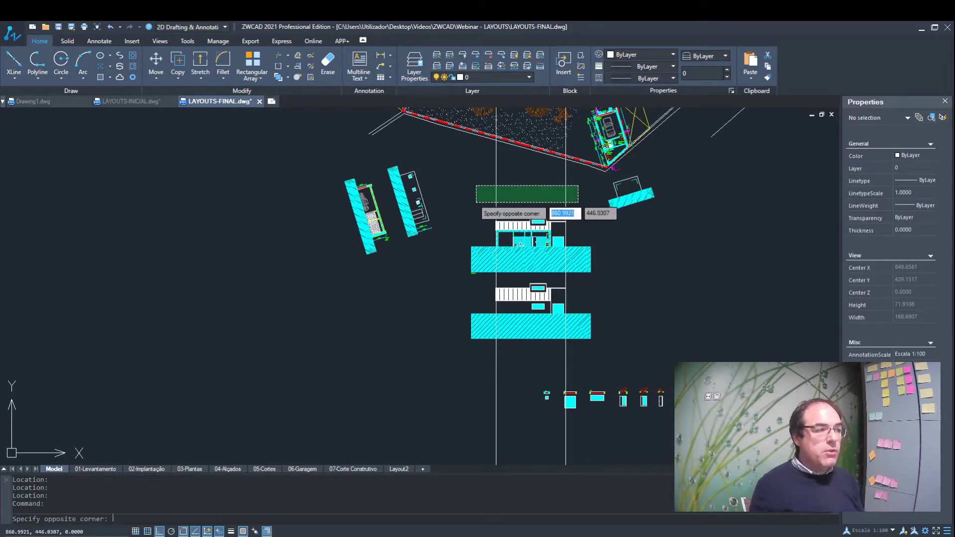
{"action": "left_click", "coordinate": [476, 220]}
{"action": "key", "text": "Delete"}
{"action": "middle_click_drag", "start_coordinate": [508, 188], "coordinate": [520, 362]}
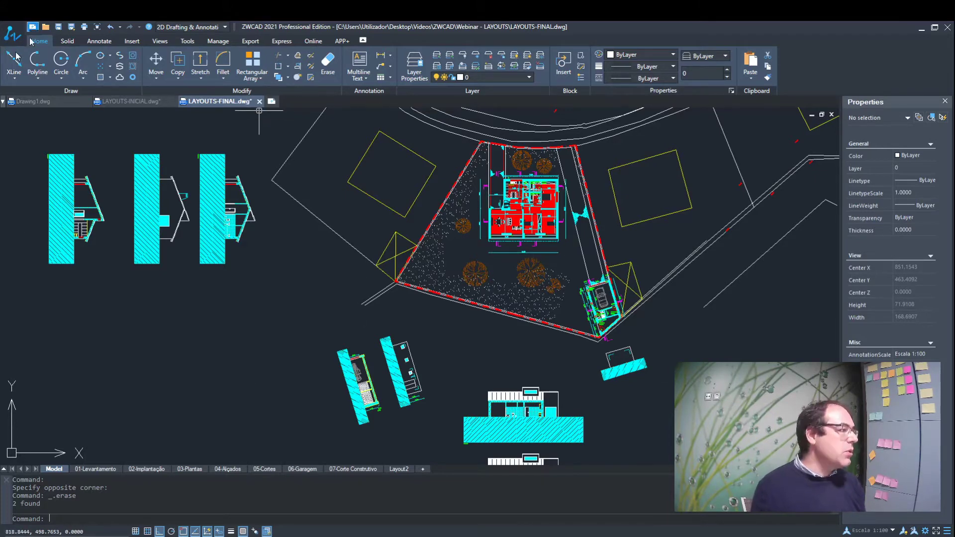
{"action": "middle_click_drag", "start_coordinate": [168, 311], "coordinate": [314, 390]}
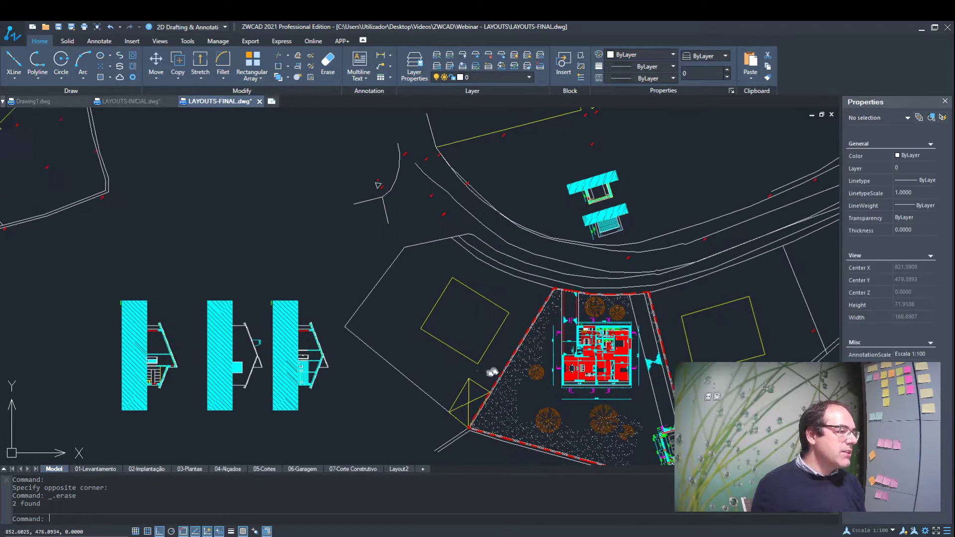
{"action": "scroll", "coordinate": [377, 330], "scroll_direction": "down", "scroll_amount": 5}
{"action": "scroll", "coordinate": [435, 344], "scroll_direction": "down", "scroll_amount": 3}
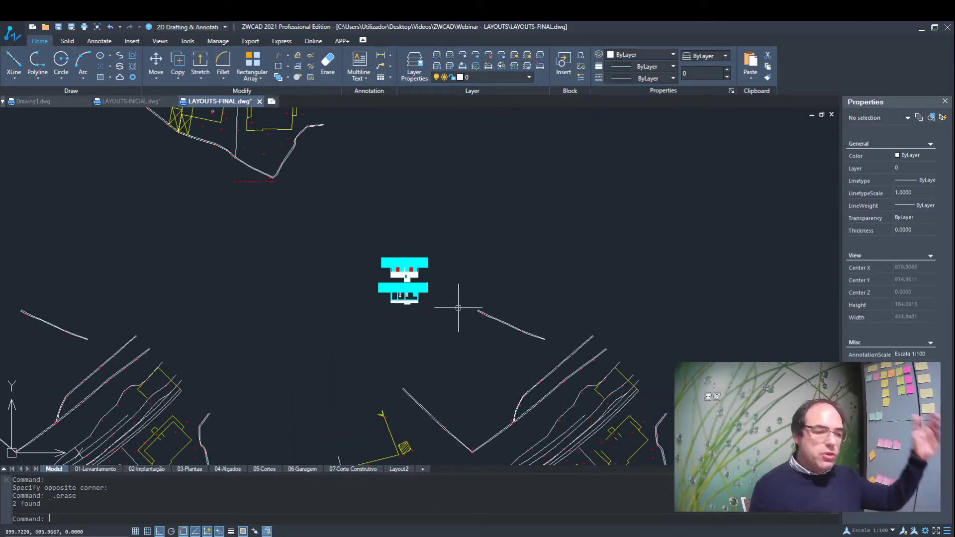
{"action": "scroll", "coordinate": [497, 335], "scroll_direction": "down", "scroll_amount": 3}
{"action": "scroll", "coordinate": [452, 277], "scroll_direction": "up", "scroll_amount": 3}
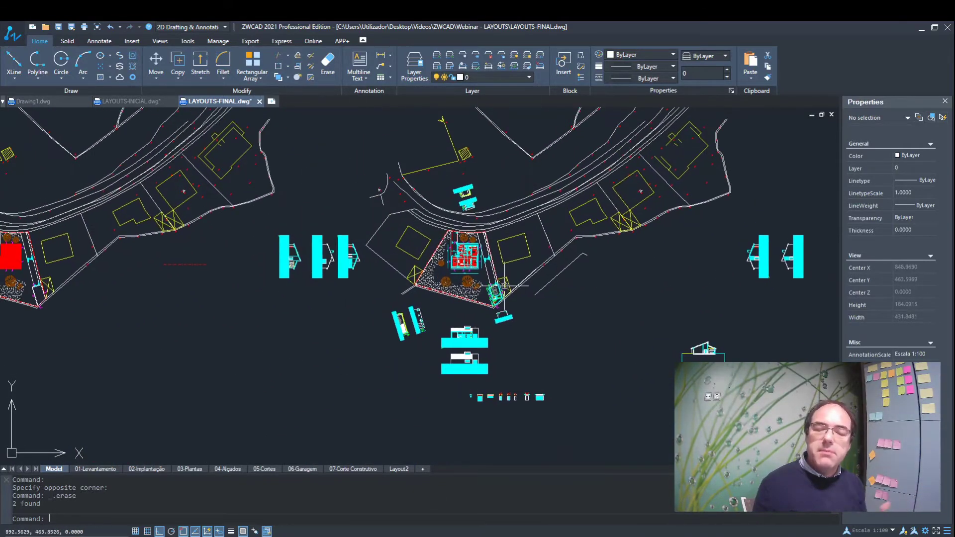
{"action": "scroll", "coordinate": [448, 284], "scroll_direction": "up", "scroll_amount": 3}
{"action": "middle_click_drag", "start_coordinate": [433, 276], "coordinate": [519, 293]}
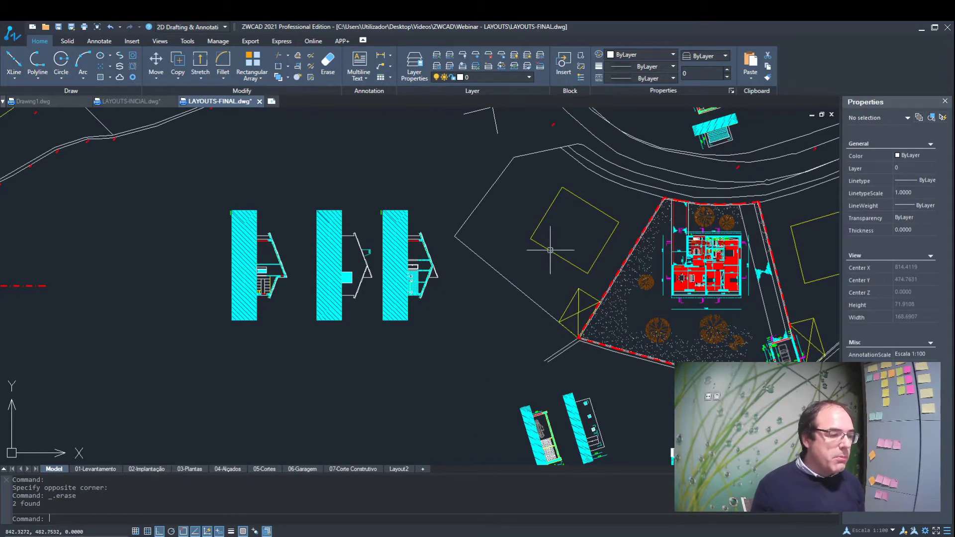
{"action": "middle_click_drag", "start_coordinate": [621, 295], "coordinate": [527, 62]}
{"action": "scroll", "coordinate": [574, 343], "scroll_direction": "up", "scroll_amount": 5}
{"action": "scroll", "coordinate": [575, 343], "scroll_direction": "up", "scroll_amount": 3}
{"action": "scroll", "coordinate": [574, 343], "scroll_direction": "down", "scroll_amount": 2}
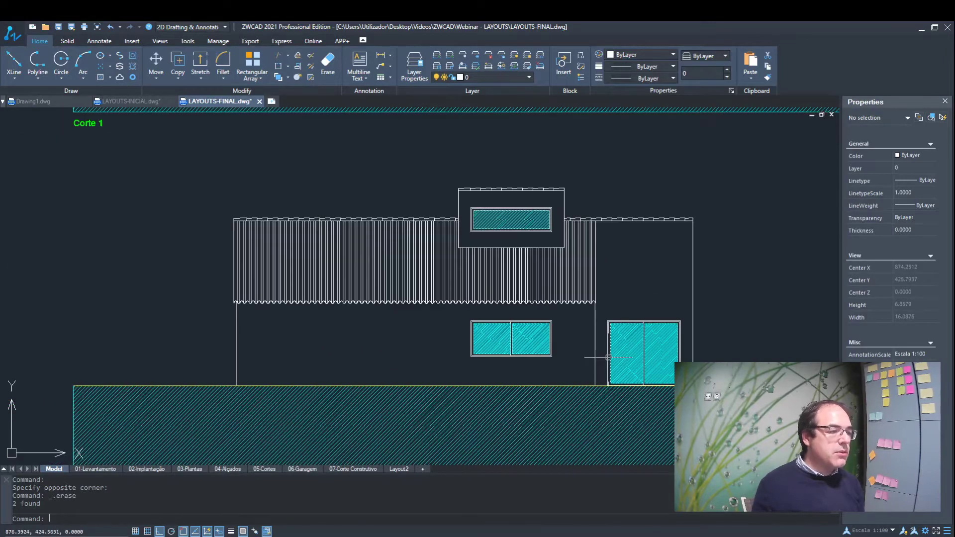
{"action": "scroll", "coordinate": [526, 362], "scroll_direction": "down", "scroll_amount": 5}
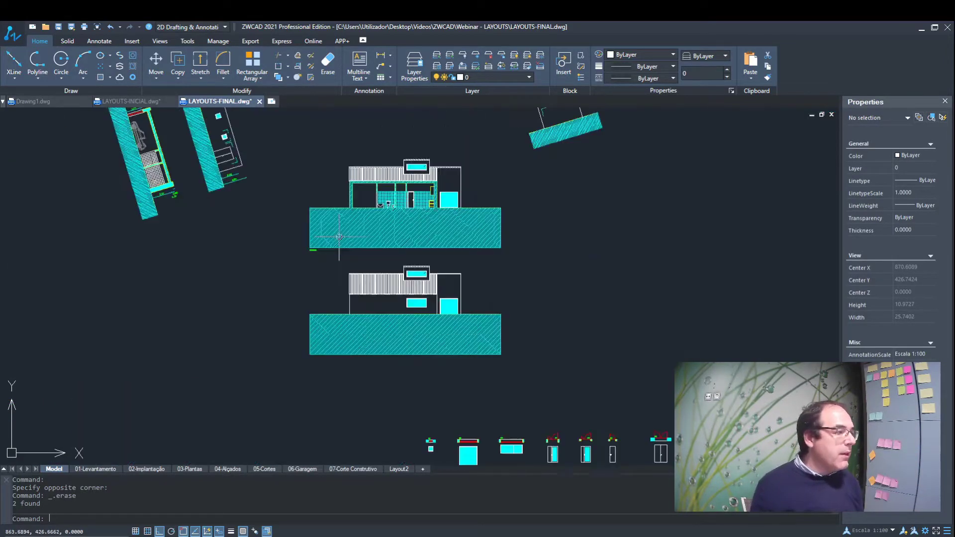
{"action": "middle_click_drag", "start_coordinate": [526, 362], "coordinate": [341, 266]}
{"action": "scroll", "coordinate": [395, 285], "scroll_direction": "up", "scroll_amount": 2}
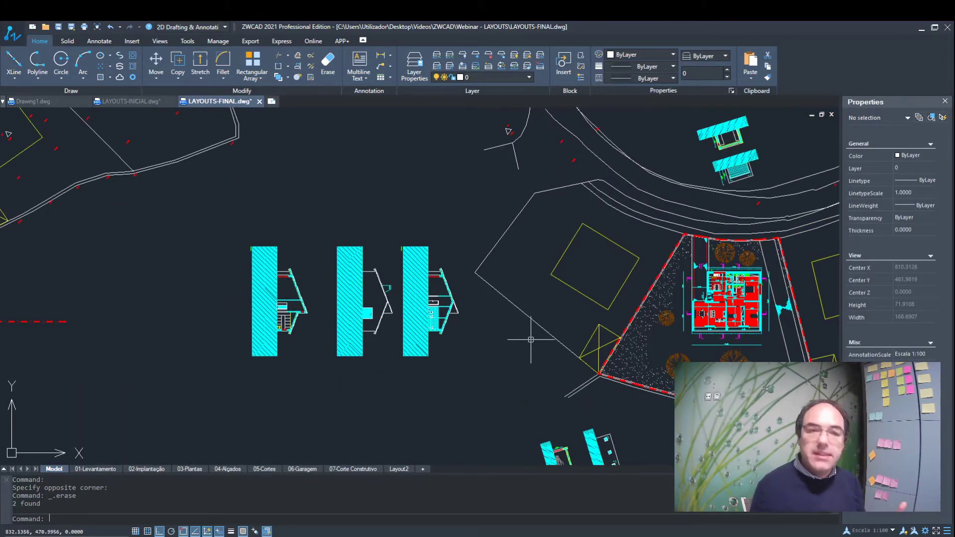
{"action": "middle_click_drag", "start_coordinate": [529, 335], "coordinate": [480, 175]}
{"action": "scroll", "coordinate": [570, 279], "scroll_direction": "up", "scroll_amount": 2}
{"action": "scroll", "coordinate": [508, 251], "scroll_direction": "up", "scroll_amount": 2}
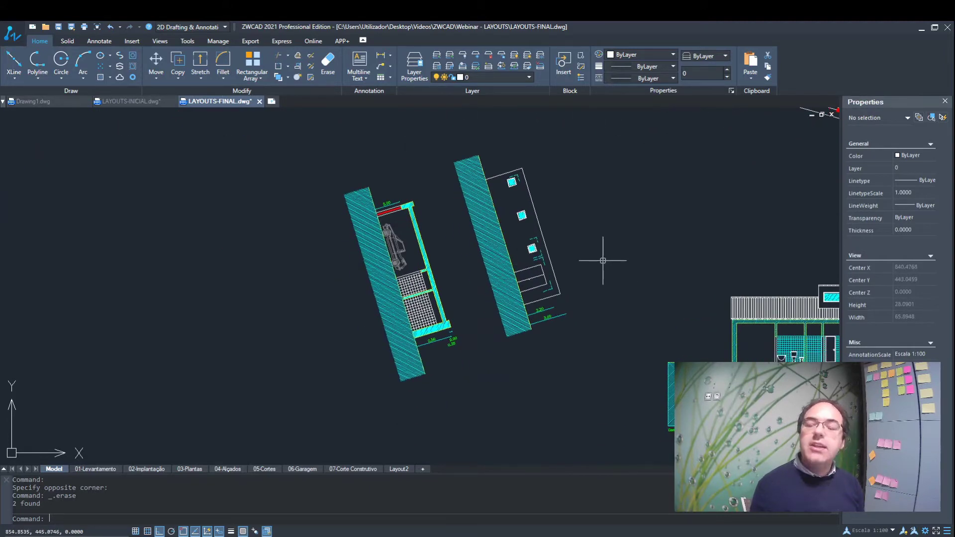
{"action": "scroll", "coordinate": [603, 260], "scroll_direction": "down", "scroll_amount": 4}
{"action": "middle_click_drag", "start_coordinate": [716, 238], "coordinate": [497, 264]}
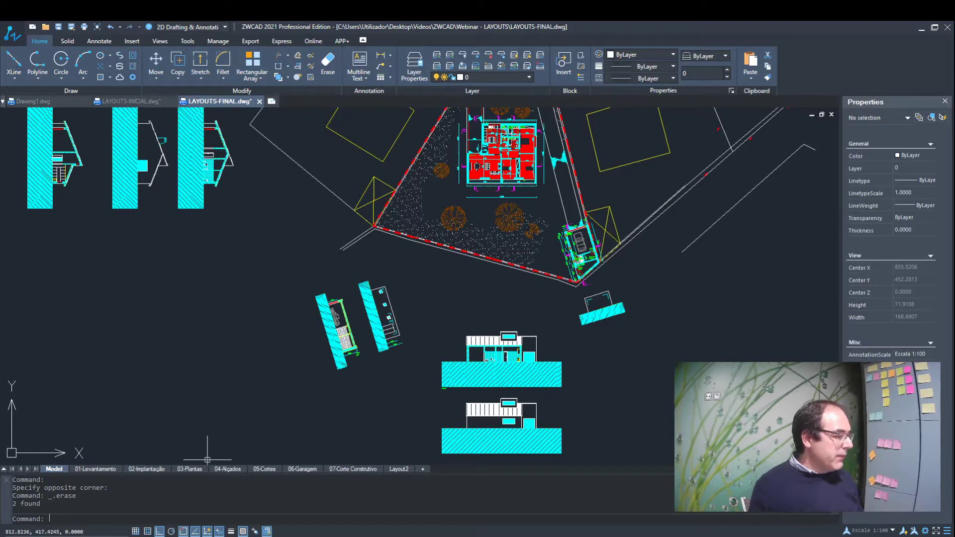
Look at the 04-Alçados layout, then return to model space and redraw the display
{"action": "left_click", "coordinate": [226, 469]}
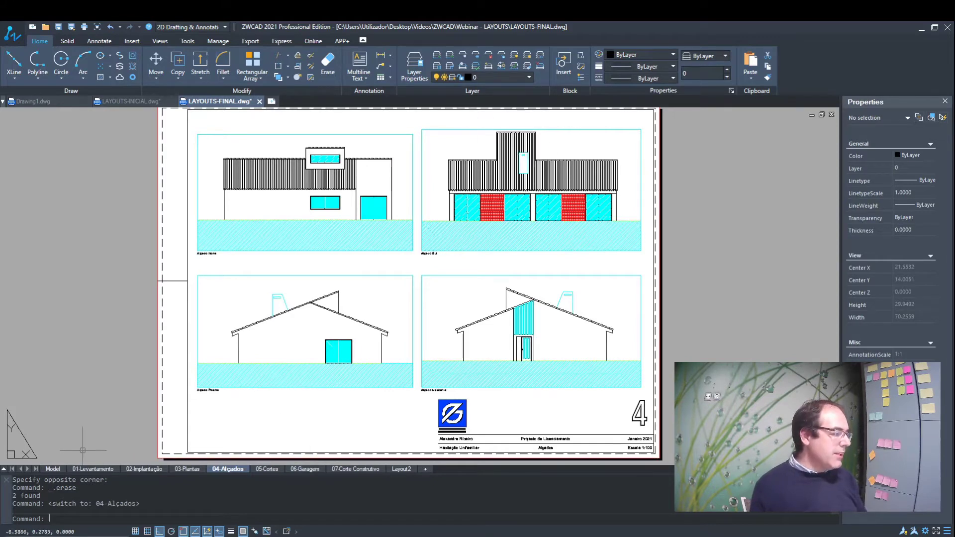
{"action": "left_click", "coordinate": [53, 469]}
{"action": "scroll", "coordinate": [387, 343], "scroll_direction": "down", "scroll_amount": 4}
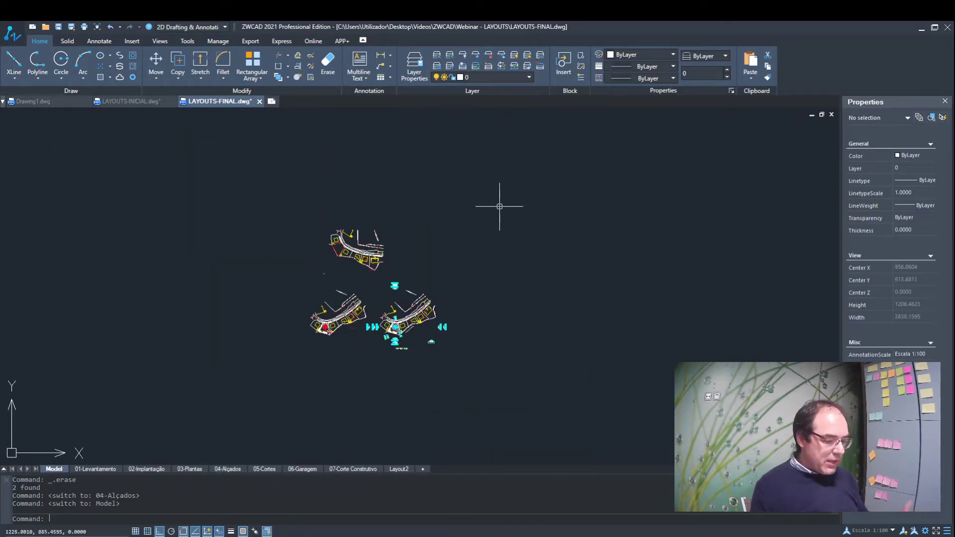
{"action": "type", "text": "r"}
{"action": "key", "text": "Return"}
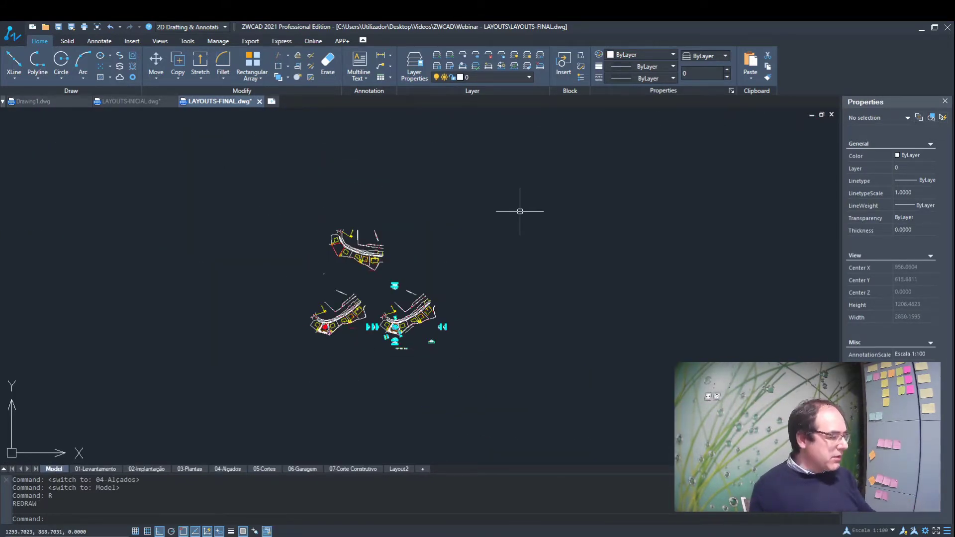
Rotate all model-space drawings 90 degrees about a picked base point
{"action": "type", "text": "ro"}
{"action": "key", "text": "Return"}
{"action": "left_click", "coordinate": [523, 206]}
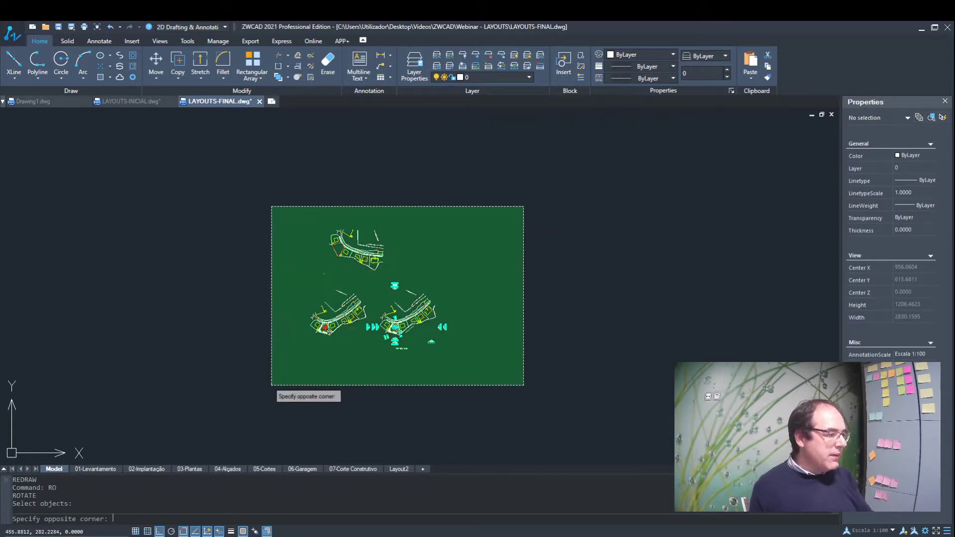
{"action": "left_click", "coordinate": [271, 386]}
{"action": "key", "text": "Return"}
{"action": "left_click", "coordinate": [394, 336]}
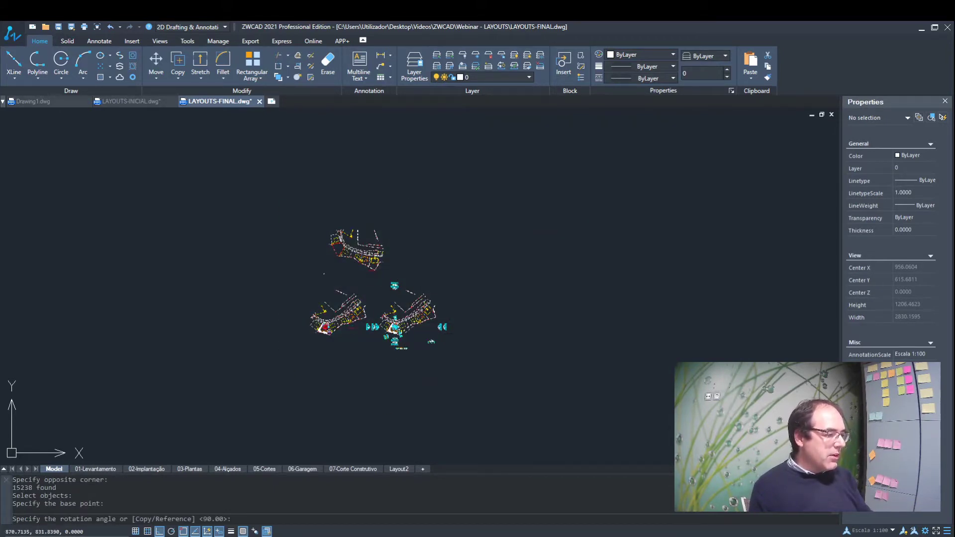
{"action": "key", "text": "Return"}
{"action": "scroll", "coordinate": [369, 384], "scroll_direction": "up", "scroll_amount": 2}
{"action": "scroll", "coordinate": [369, 385], "scroll_direction": "up", "scroll_amount": 5}
{"action": "scroll", "coordinate": [408, 259], "scroll_direction": "up", "scroll_amount": 5}
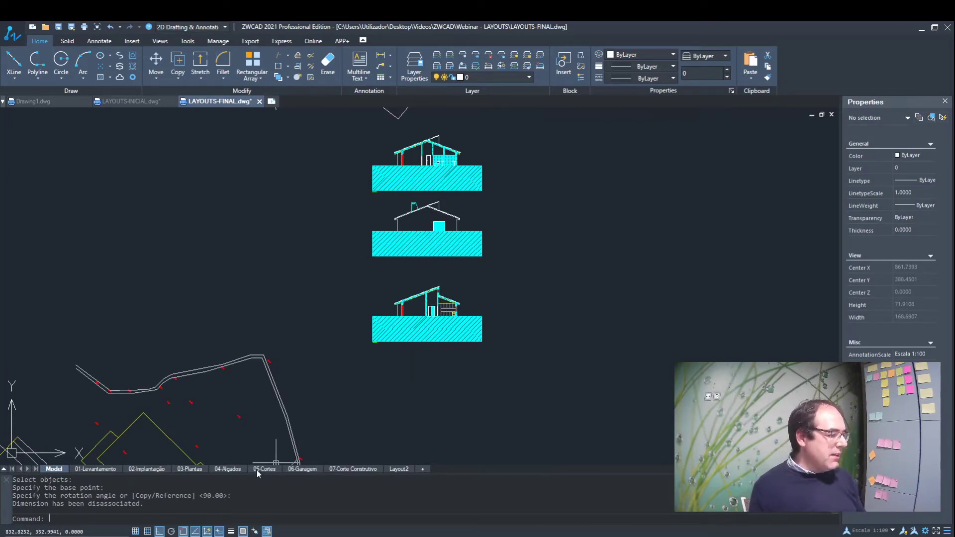
View the 04-Alçados sheet, then undo back to Model and undo the 90-degree ROTATE
{"action": "left_click", "coordinate": [226, 469]}
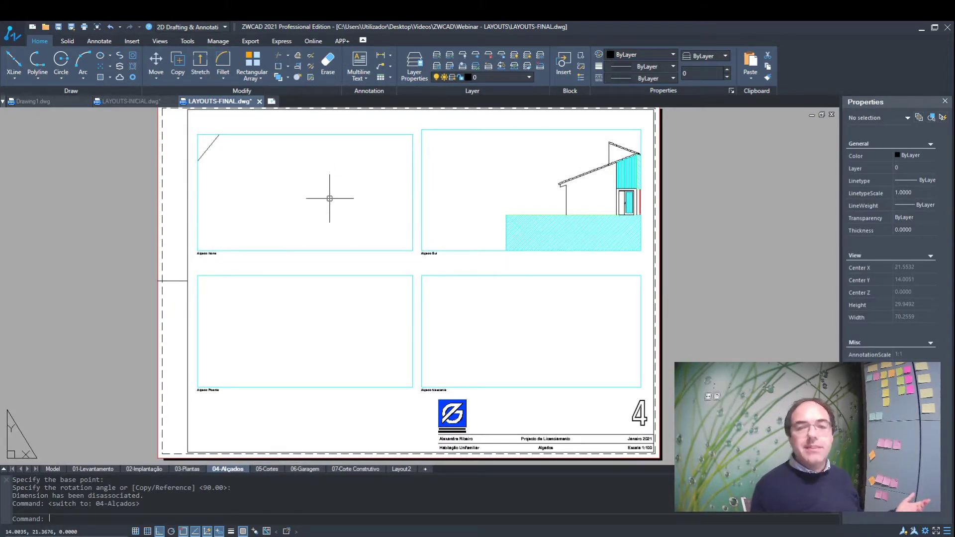
{"action": "key", "text": "ctrl+z"}
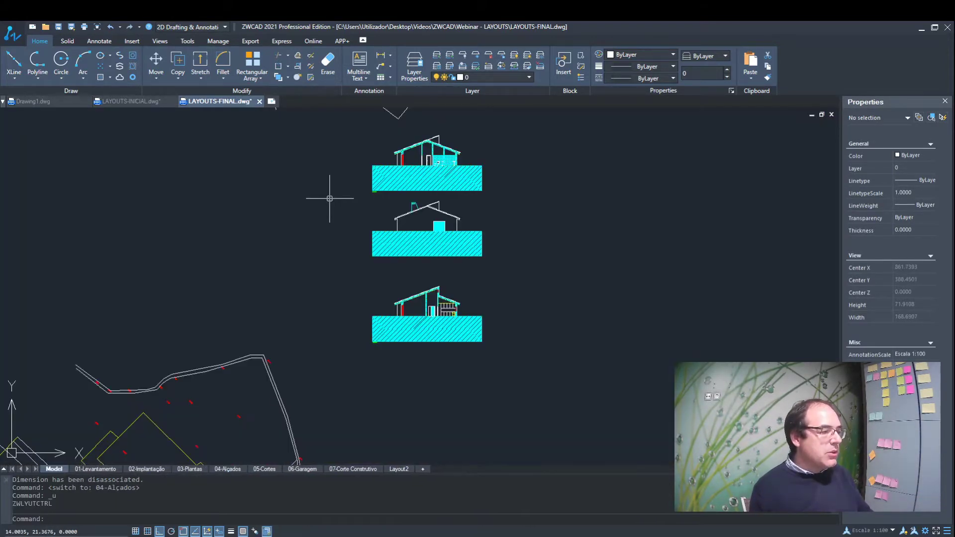
{"action": "scroll", "coordinate": [329, 198], "scroll_direction": "down", "scroll_amount": 5}
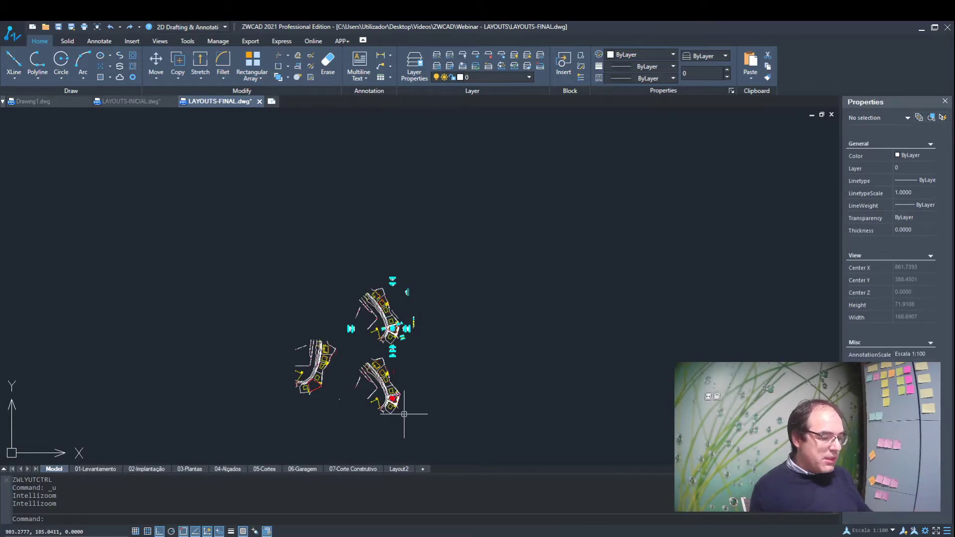
{"action": "key", "text": "ctrl+z"}
{"action": "scroll", "coordinate": [405, 330], "scroll_direction": "up", "scroll_amount": 3}
{"action": "scroll", "coordinate": [408, 322], "scroll_direction": "up", "scroll_amount": 2}
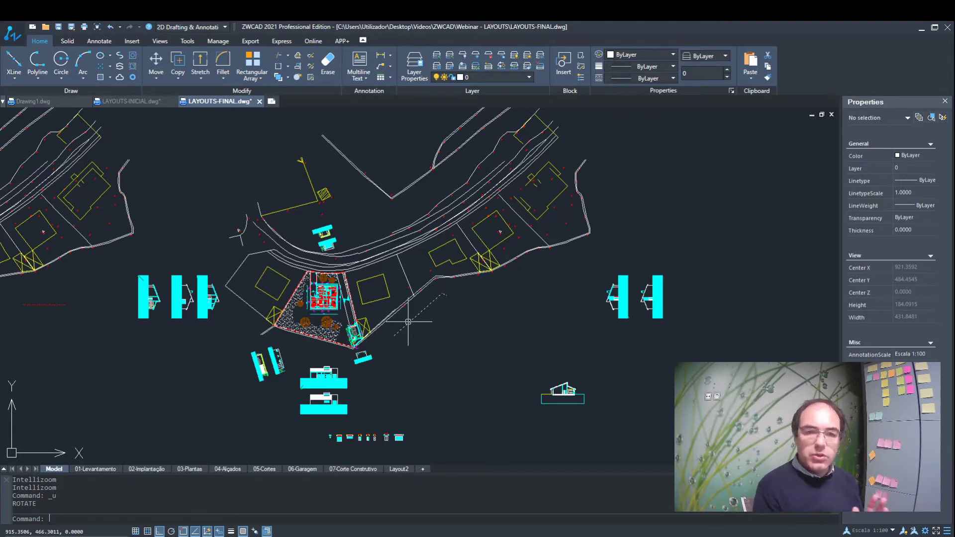
Zoom out and enter the UCS command at the prompt
{"action": "scroll", "coordinate": [396, 323], "scroll_direction": "down", "scroll_amount": 2}
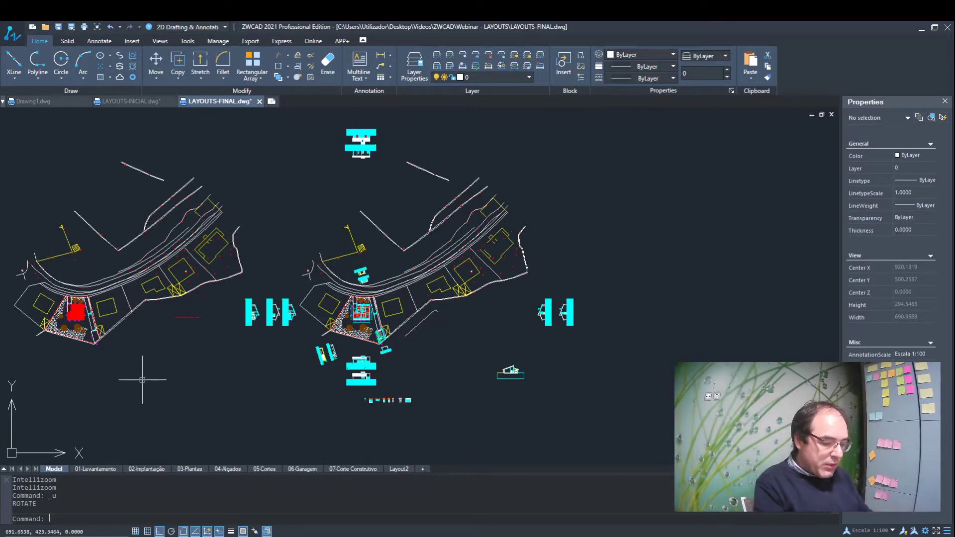
{"action": "type", "text": "ucs"}
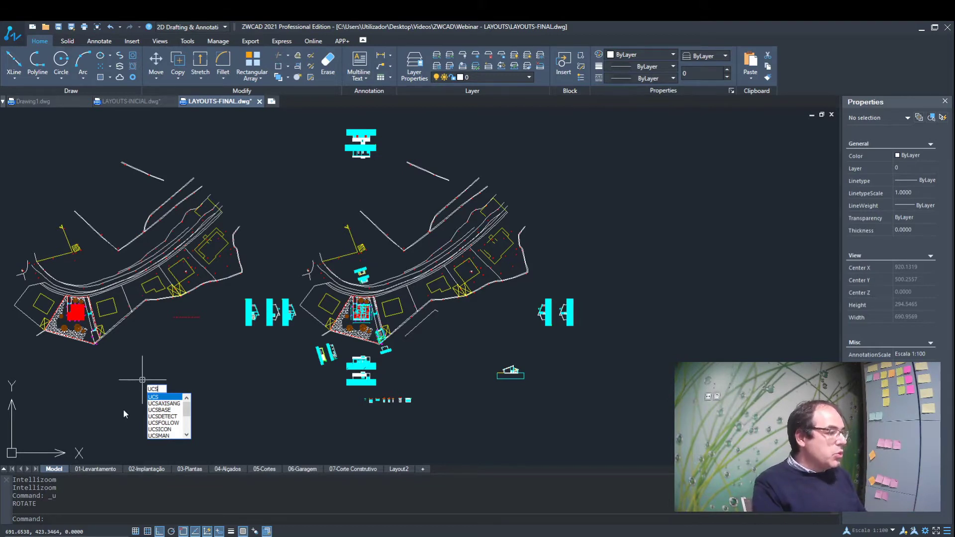
Run UCS, glance at its options, and zoom and pan to frame the middle hatched elevation
{"action": "key", "text": "Return"}
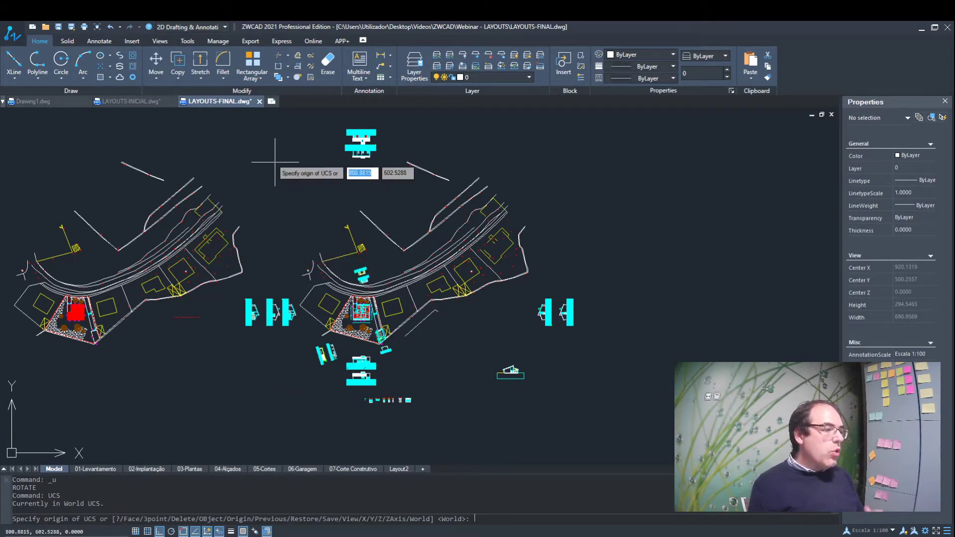
{"action": "right_click", "coordinate": [274, 161]}
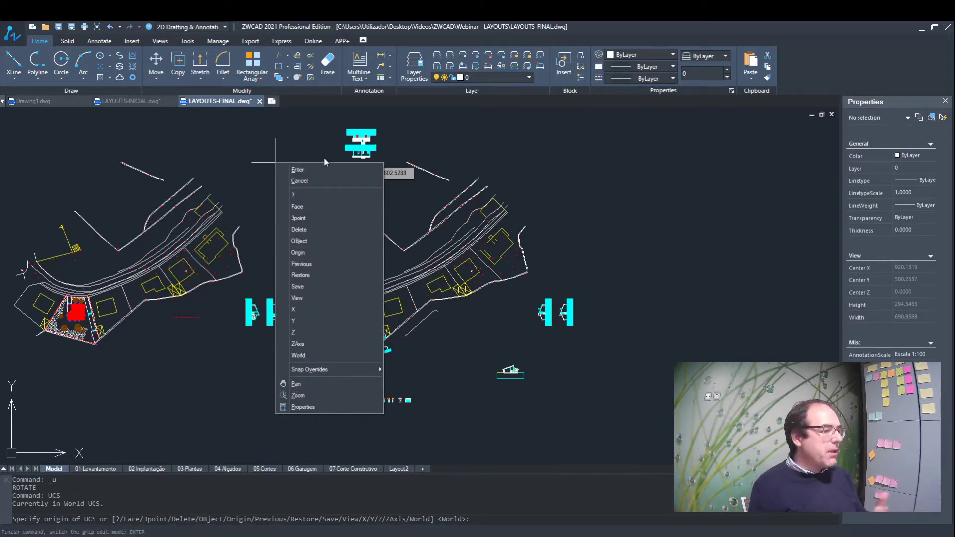
{"action": "left_click", "coordinate": [332, 36]}
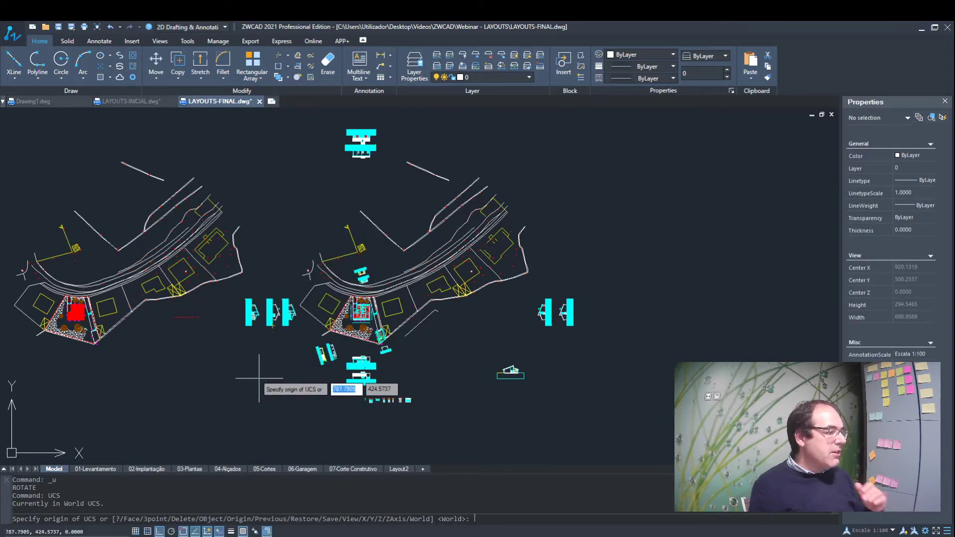
{"action": "scroll", "coordinate": [256, 350], "scroll_direction": "up", "scroll_amount": 2}
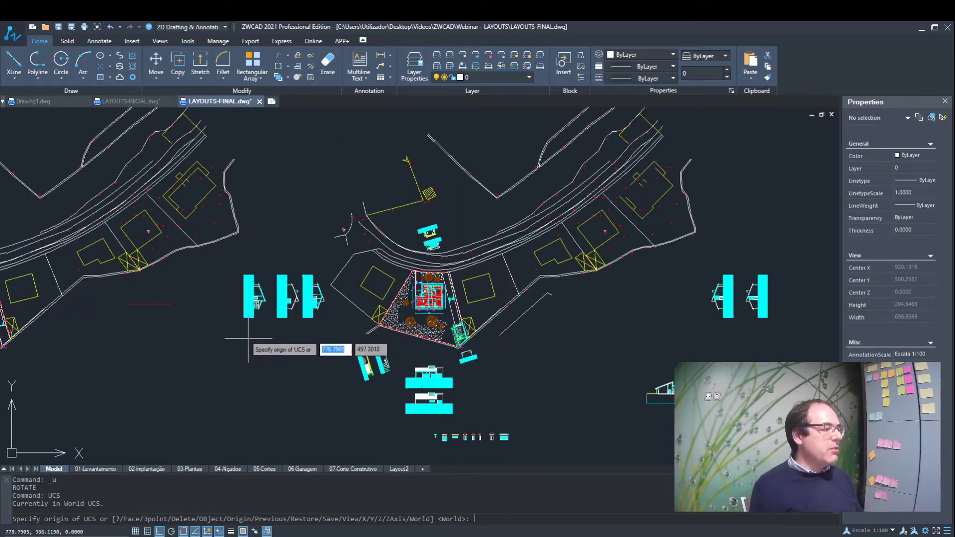
{"action": "scroll", "coordinate": [261, 333], "scroll_direction": "up", "scroll_amount": 3}
{"action": "scroll", "coordinate": [266, 323], "scroll_direction": "up", "scroll_amount": 2}
{"action": "mouse_move", "coordinate": [256, 341]}
{"action": "middle_mouse_down"}
{"action": "mouse_move", "coordinate": [288, 373]}
{"action": "mouse_move", "coordinate": [352, 384]}
{"action": "middle_mouse_up"}
{"action": "scroll", "coordinate": [408, 296], "scroll_direction": "up", "scroll_amount": 4}
{"action": "middle_click_drag", "start_coordinate": [408, 296], "coordinate": [384, 381]}
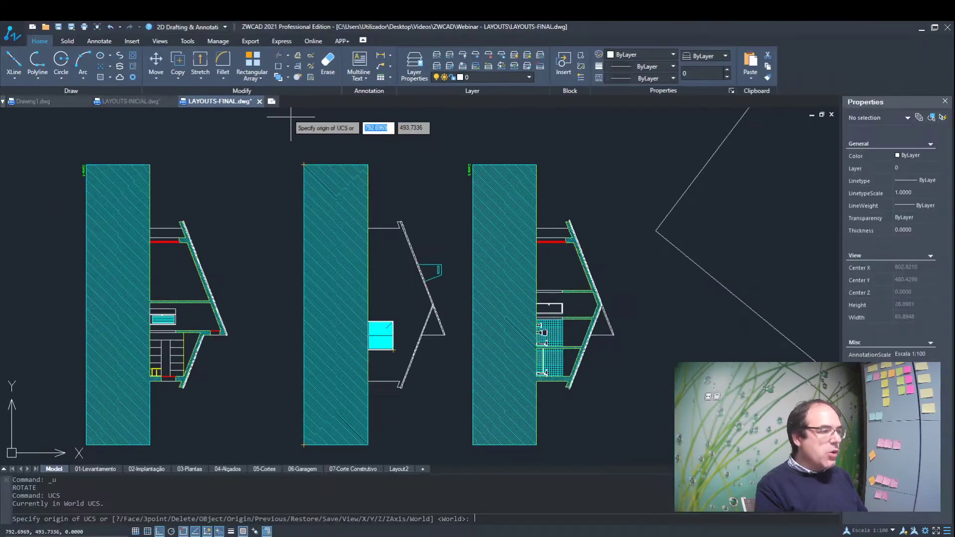
Set the UCS origin at the hatch's top-left corner, X down its left edge, XY toward the top-right corner
{"action": "left_click", "coordinate": [303, 164]}
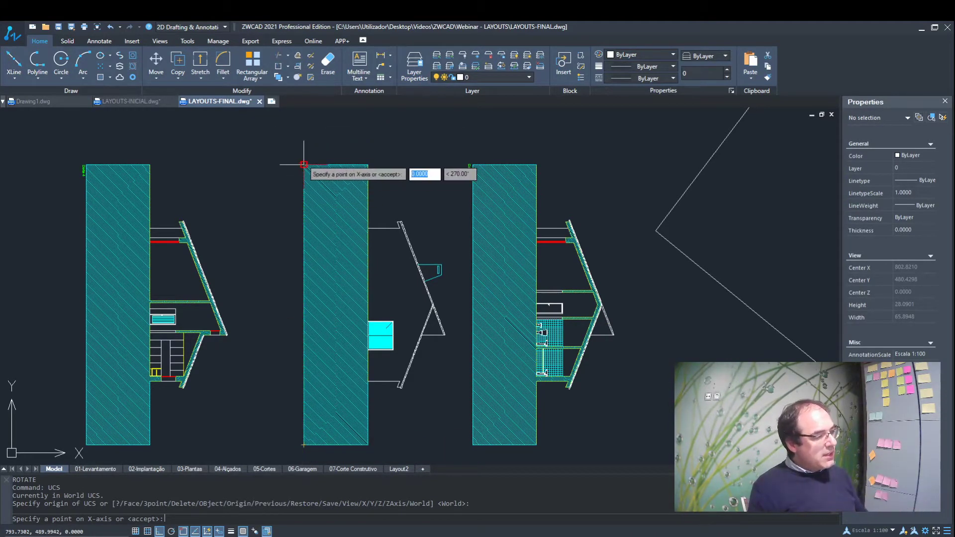
{"action": "left_click", "coordinate": [304, 444]}
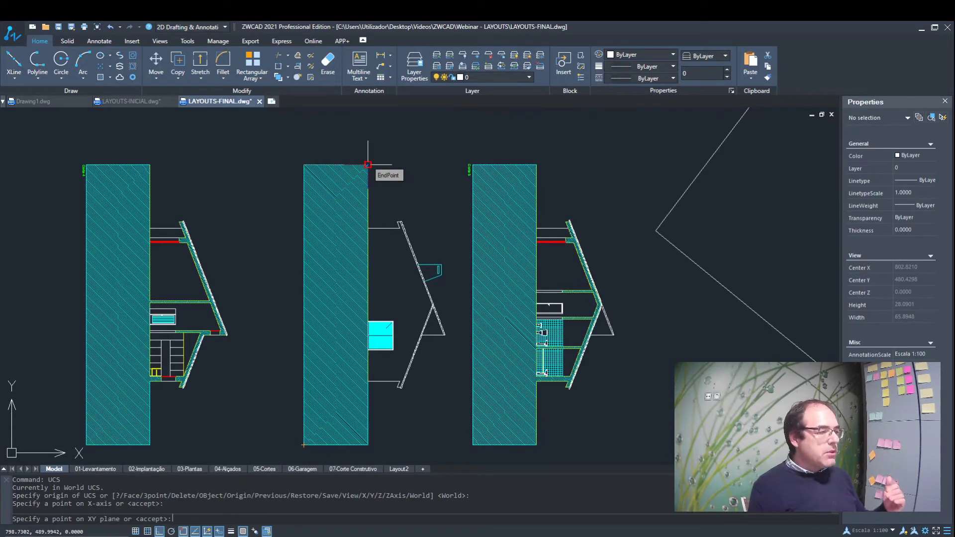
{"action": "left_click", "coordinate": [368, 164]}
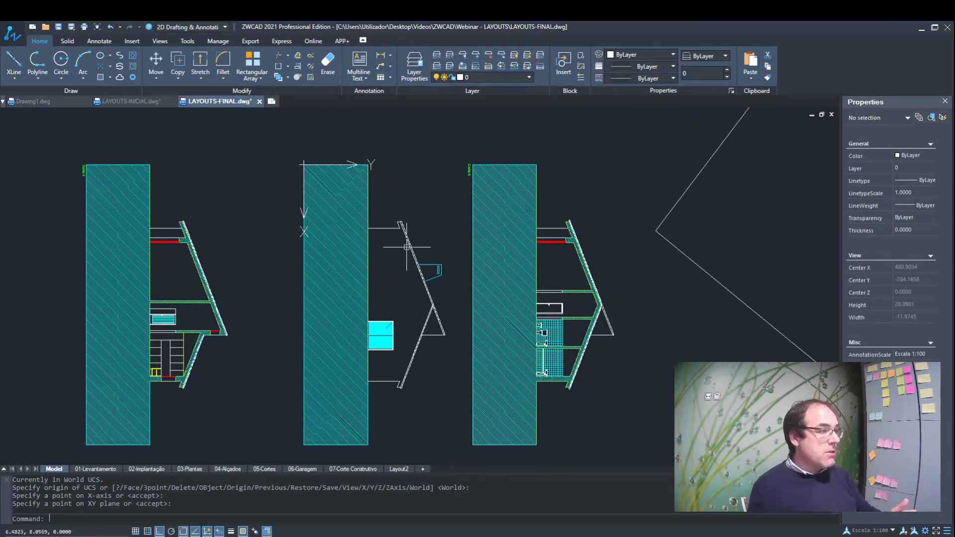
Show the plan view of the current UCS with PLAN, after one cancelled attempt
{"action": "type", "text": "PL"}
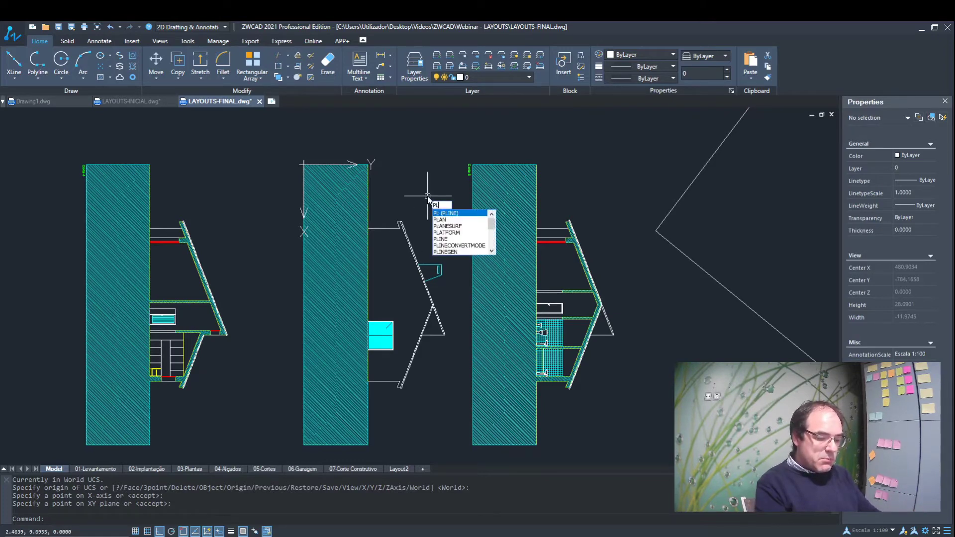
{"action": "type", "text": "AN"}
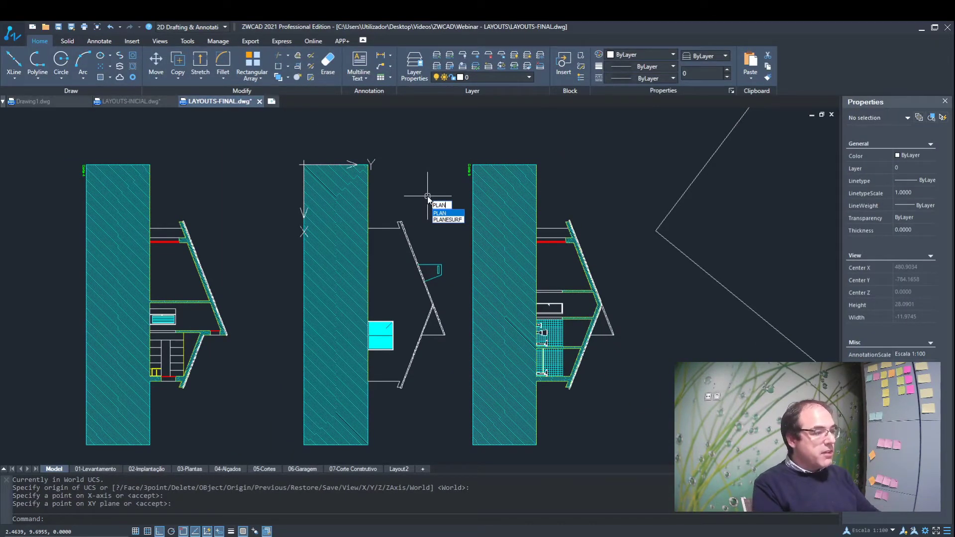
{"action": "key", "text": "Return"}
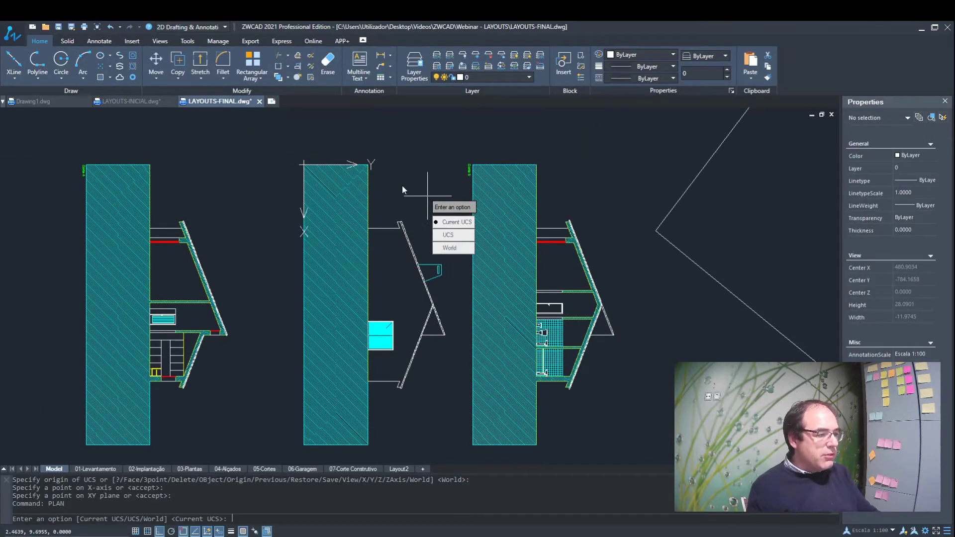
{"action": "key", "text": "Escape"}
{"action": "key", "text": "Escape"}
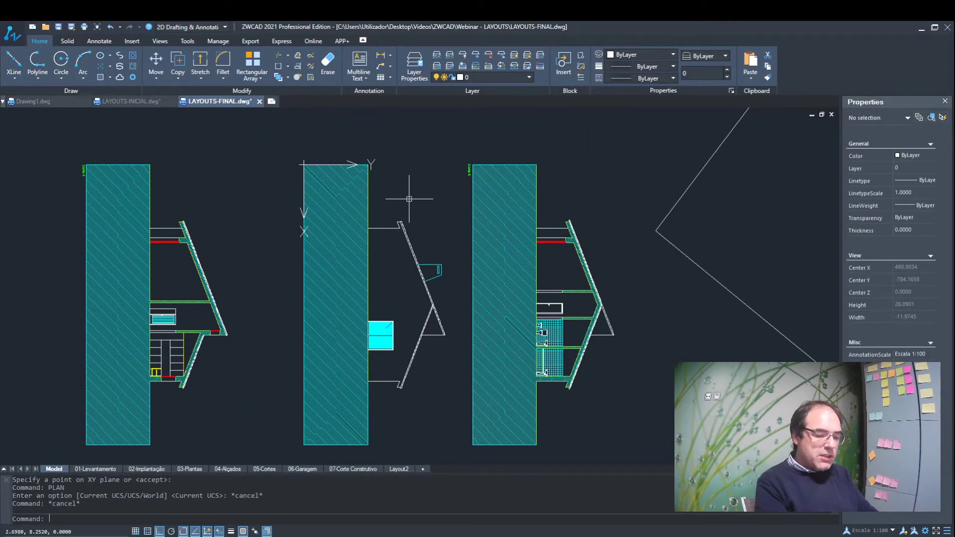
{"action": "type", "text": "PLAN"}
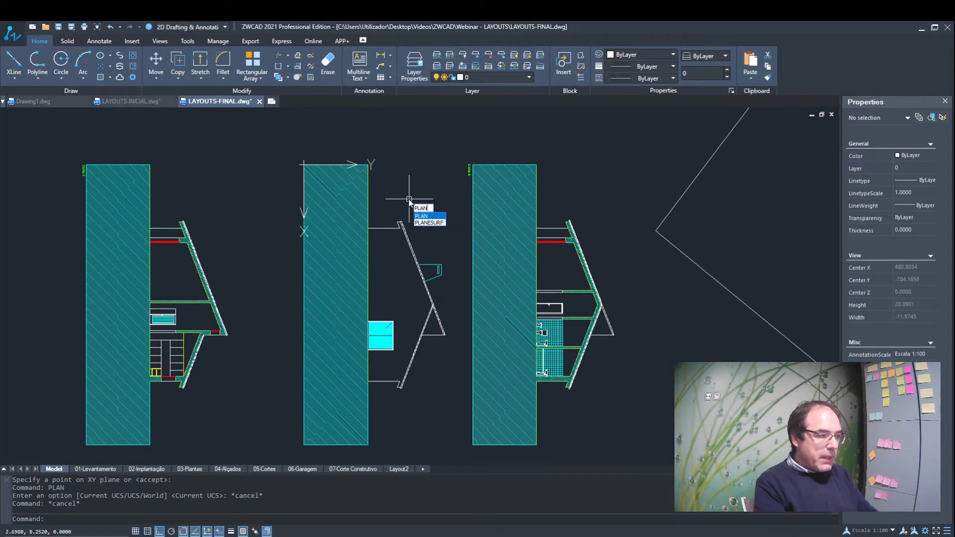
{"action": "key", "text": "Return"}
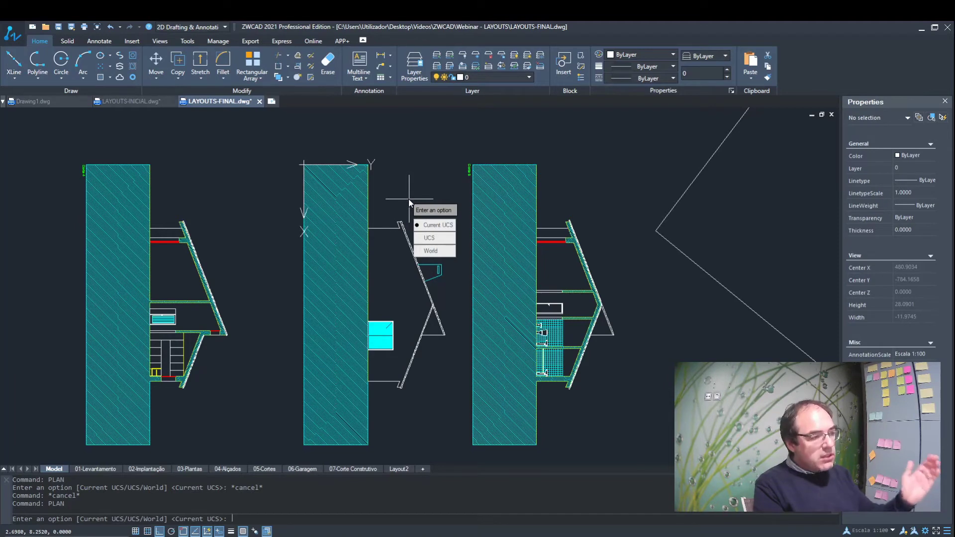
{"action": "type", "text": "C"}
{"action": "key", "text": "Return"}
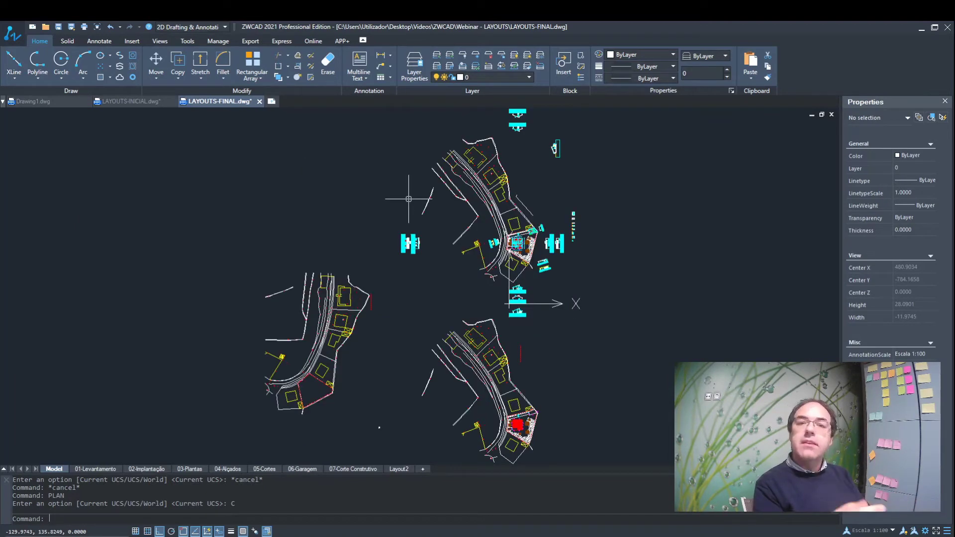
Zoom and pan to show the site plan together with the stacked house elevations
{"action": "scroll", "coordinate": [525, 305], "scroll_direction": "up", "scroll_amount": 5}
{"action": "scroll", "coordinate": [516, 299], "scroll_direction": "up", "scroll_amount": 8}
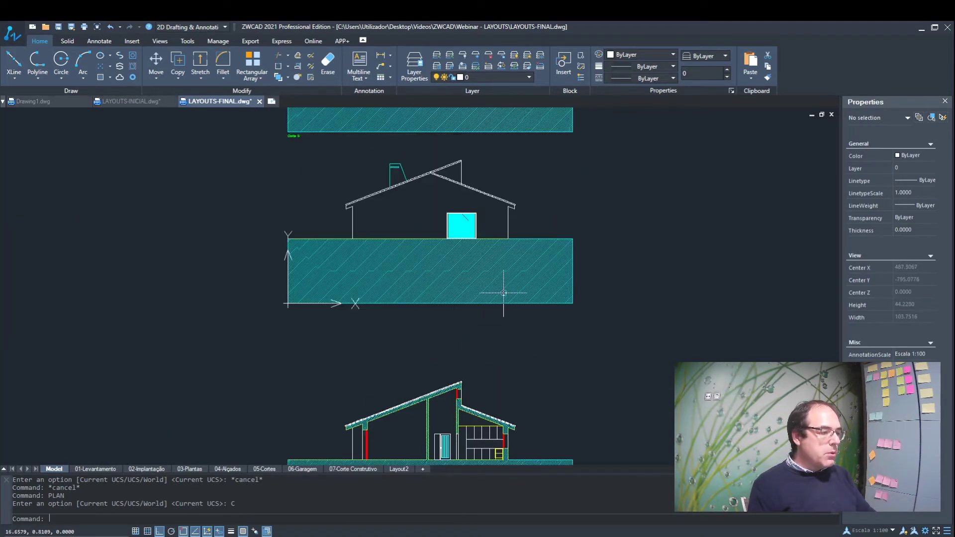
{"action": "middle_click_drag", "start_coordinate": [505, 292], "coordinate": [512, 362]}
{"action": "scroll", "coordinate": [515, 324], "scroll_direction": "up", "scroll_amount": 2}
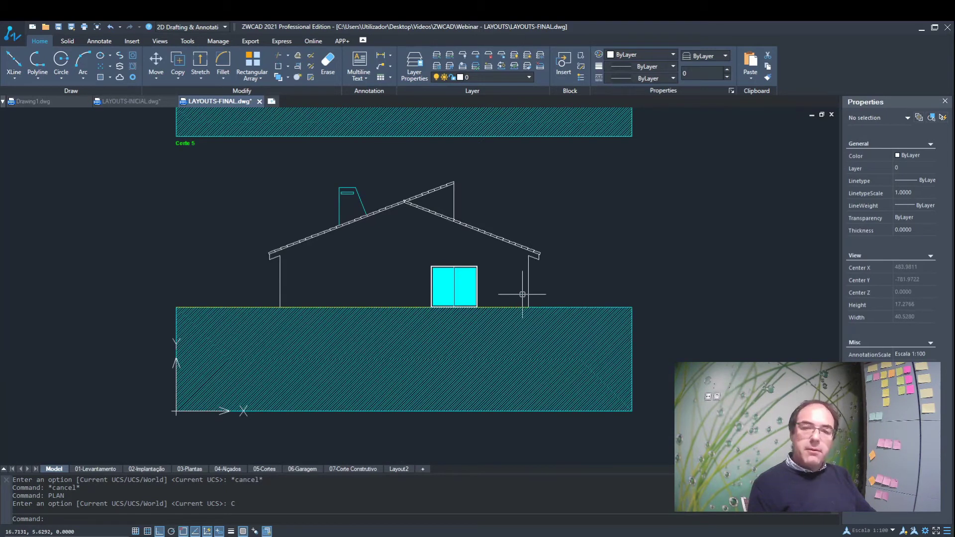
{"action": "scroll", "coordinate": [522, 294], "scroll_direction": "down", "scroll_amount": 4}
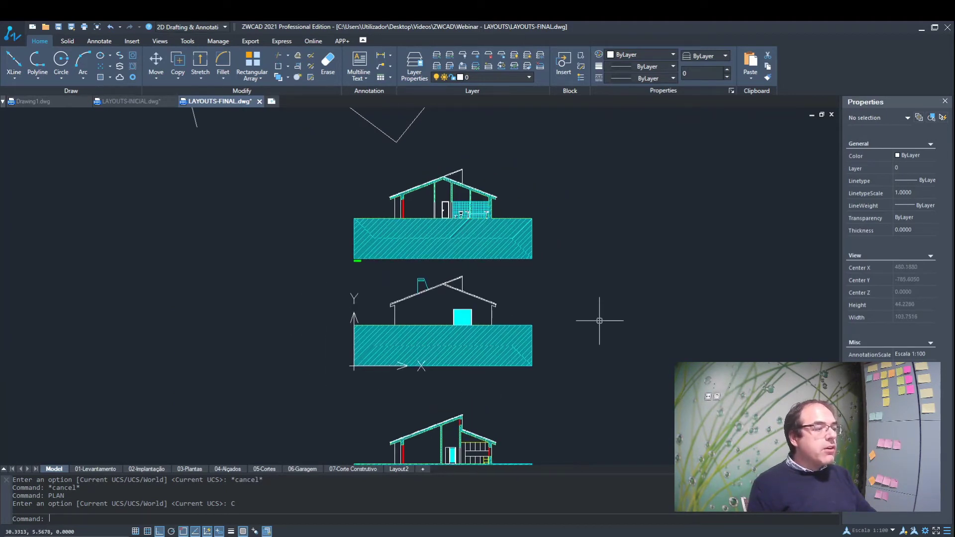
{"action": "scroll", "coordinate": [616, 320], "scroll_direction": "down", "scroll_amount": 3}
{"action": "middle_click_drag", "start_coordinate": [631, 320], "coordinate": [521, 334]}
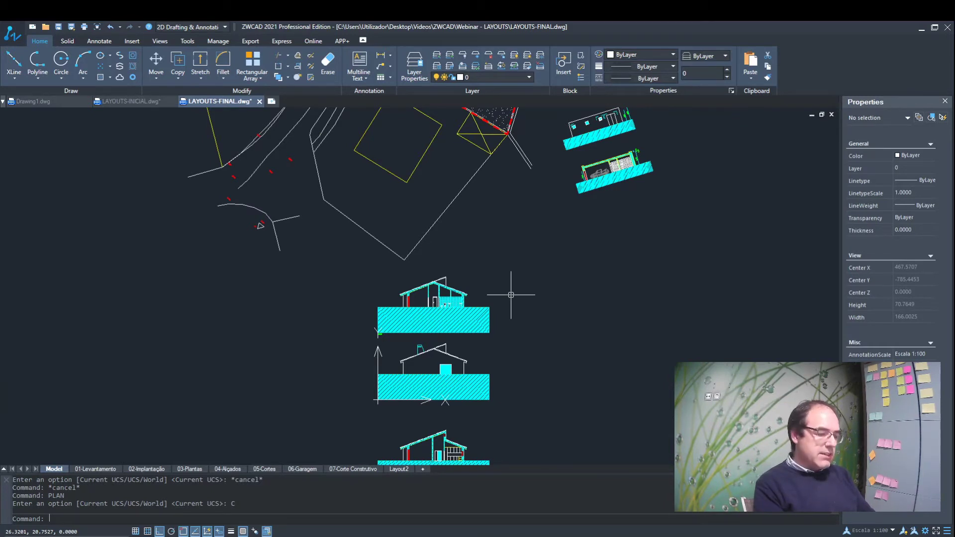
Reset the UCS to World and regenerate the plan view of the current UCS
{"action": "type", "text": "UC"}
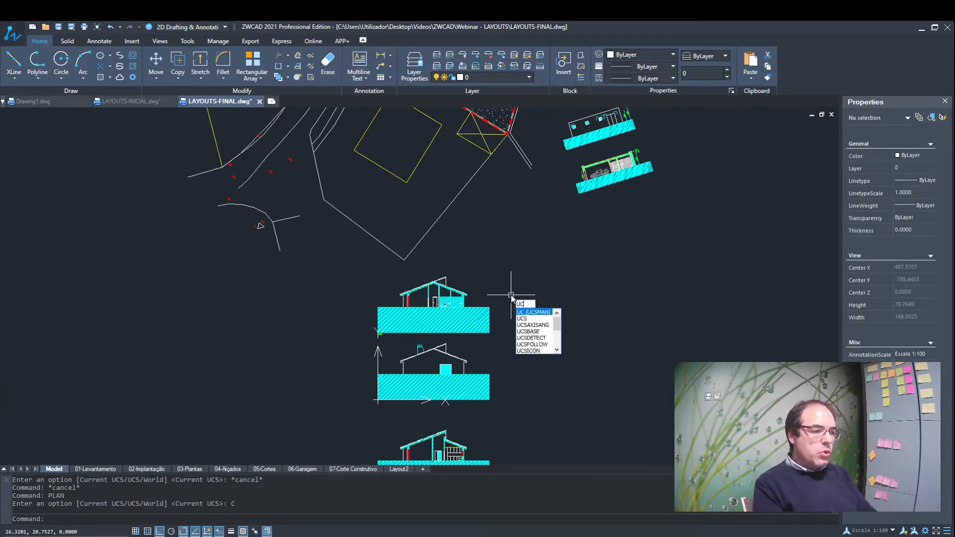
{"action": "type", "text": "S"}
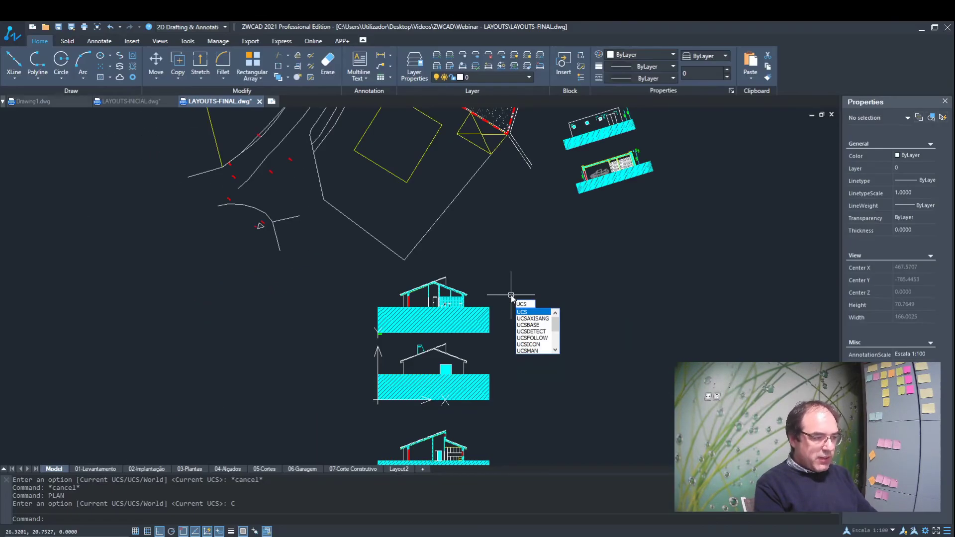
{"action": "key", "text": "Return"}
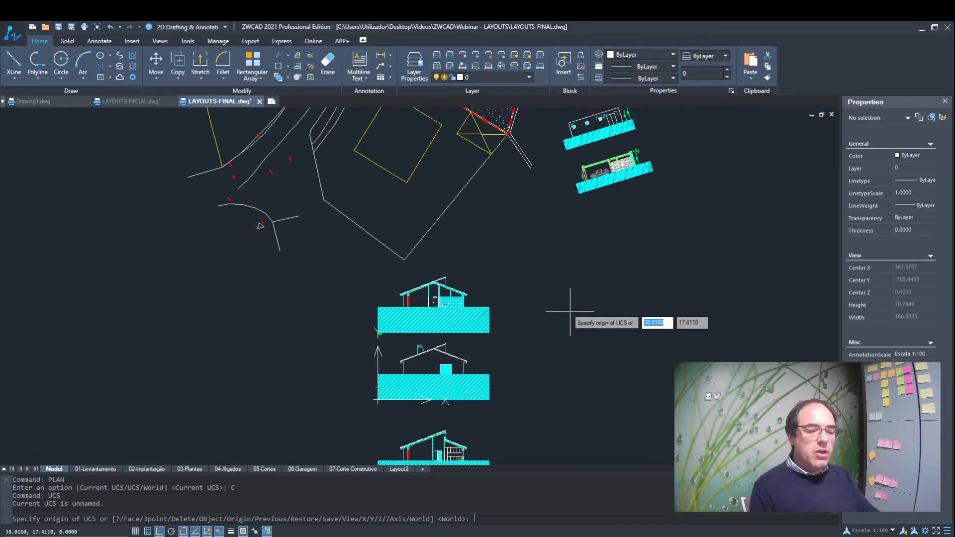
{"action": "key", "text": "Return"}
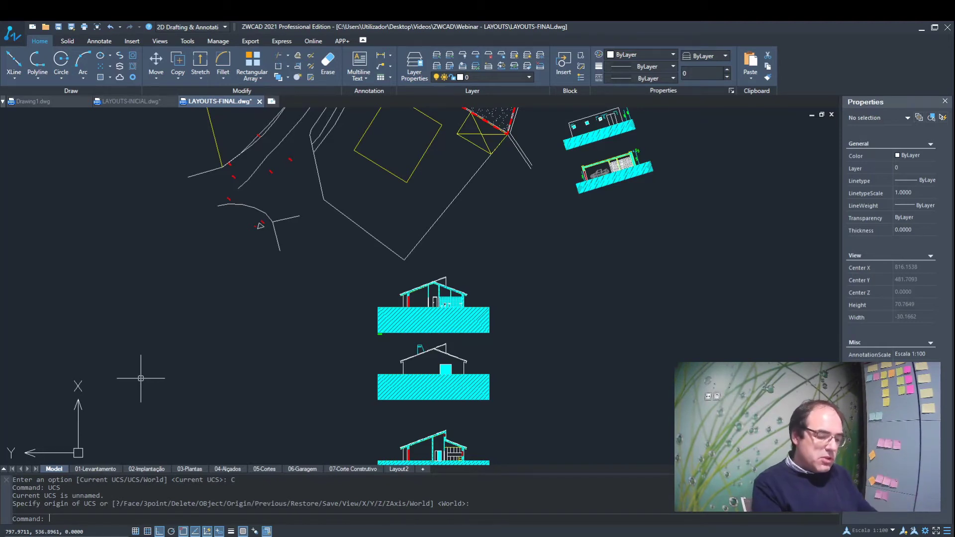
{"action": "type", "text": "PLAN"}
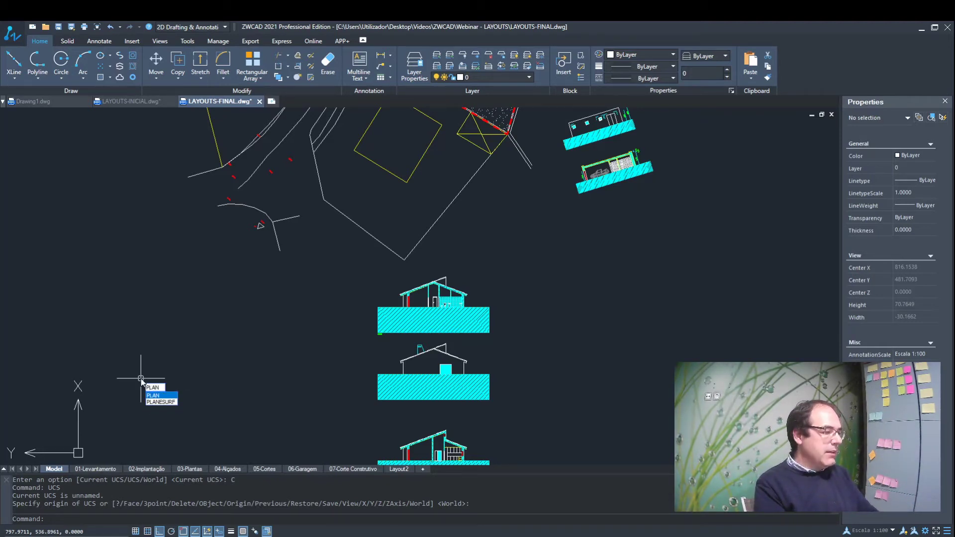
{"action": "key", "text": "Return"}
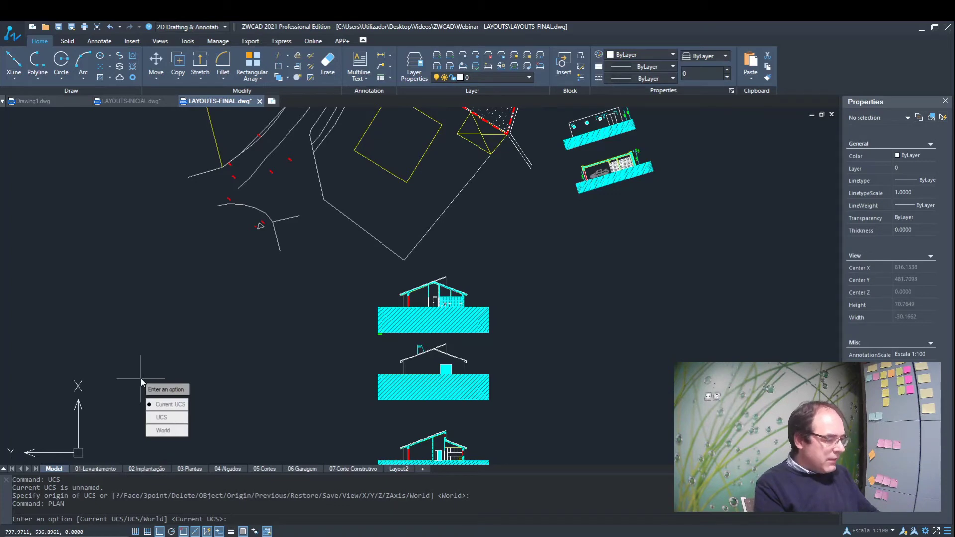
{"action": "key", "text": "Return"}
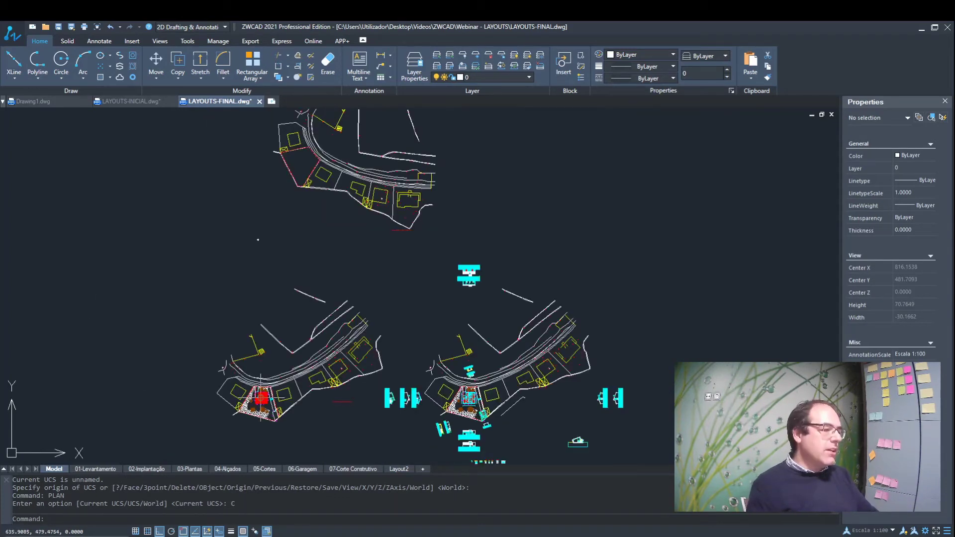
Zoom and pan onto the rotated garage plans
{"action": "scroll", "coordinate": [472, 397], "scroll_direction": "up", "scroll_amount": 2}
{"action": "scroll", "coordinate": [495, 361], "scroll_direction": "up", "scroll_amount": 3}
{"action": "scroll", "coordinate": [494, 361], "scroll_direction": "up", "scroll_amount": 5}
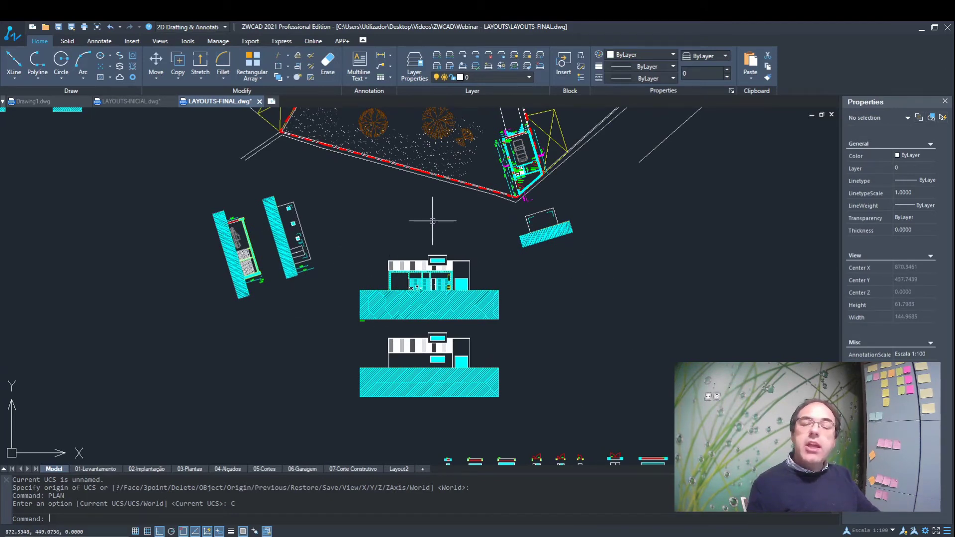
{"action": "middle_click_drag", "start_coordinate": [445, 246], "coordinate": [494, 293]}
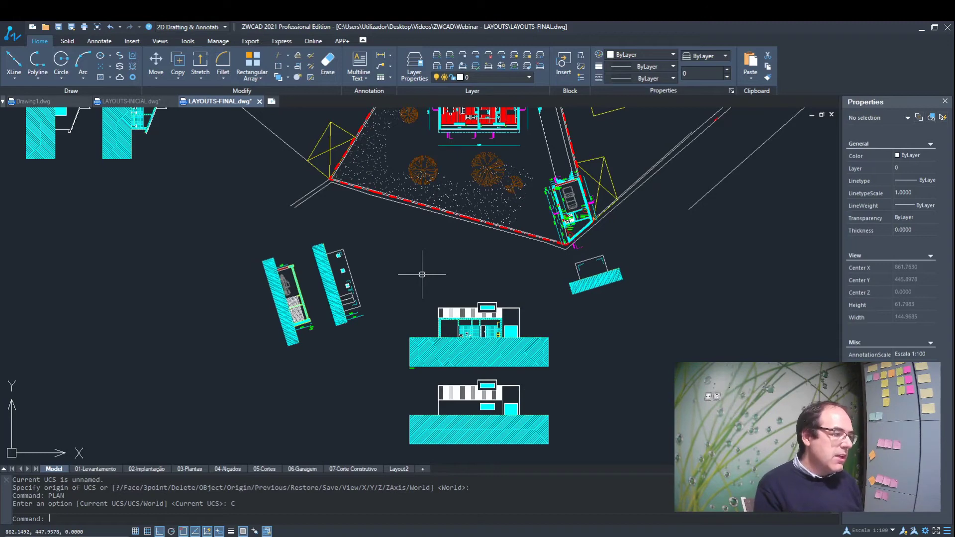
{"action": "scroll", "coordinate": [276, 294], "scroll_direction": "up", "scroll_amount": 4}
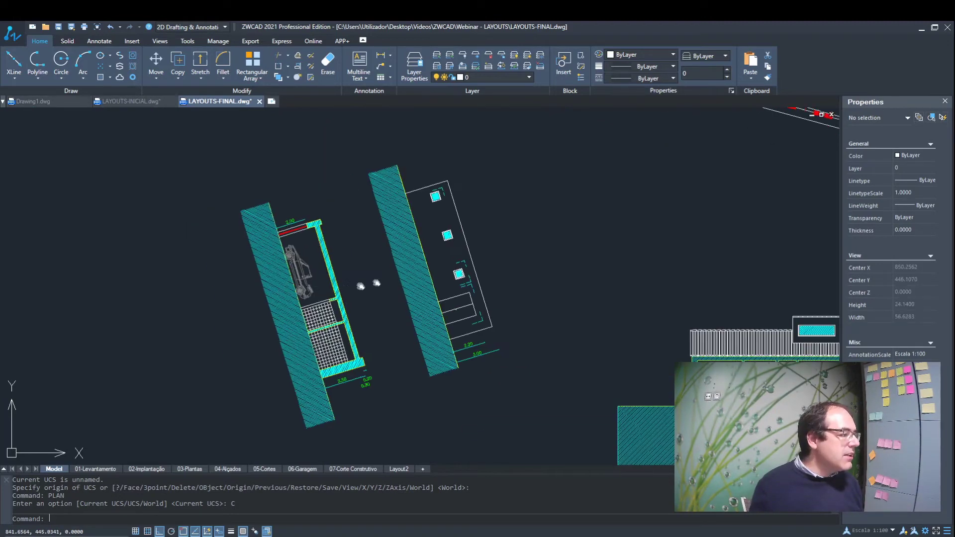
{"action": "scroll", "coordinate": [360, 286], "scroll_direction": "up", "scroll_amount": 3}
{"action": "scroll", "coordinate": [343, 252], "scroll_direction": "down", "scroll_amount": 2}
{"action": "scroll", "coordinate": [362, 252], "scroll_direction": "down", "scroll_amount": 1}
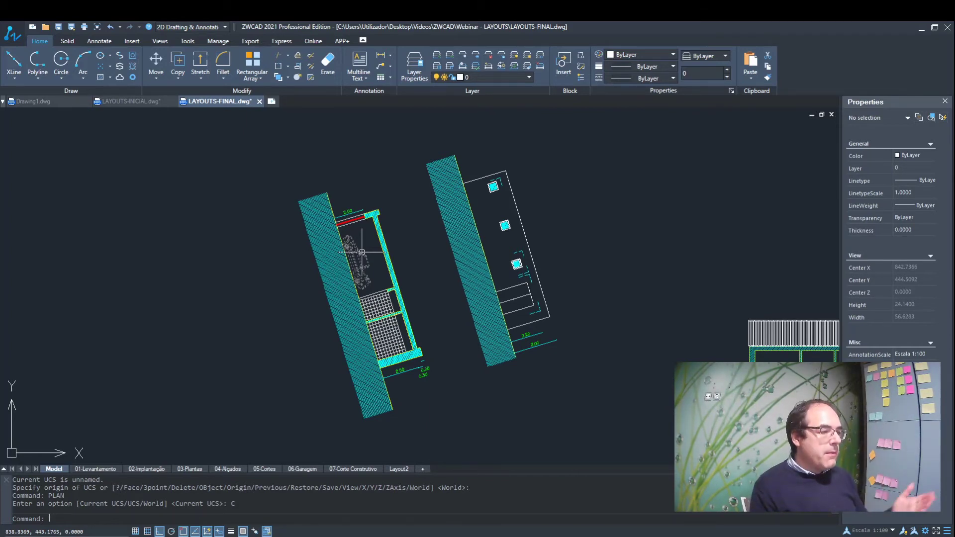
Define a UCS with origin at the garage wall's top corner and X along the wall to its lower endpoint
{"action": "type", "text": "U"}
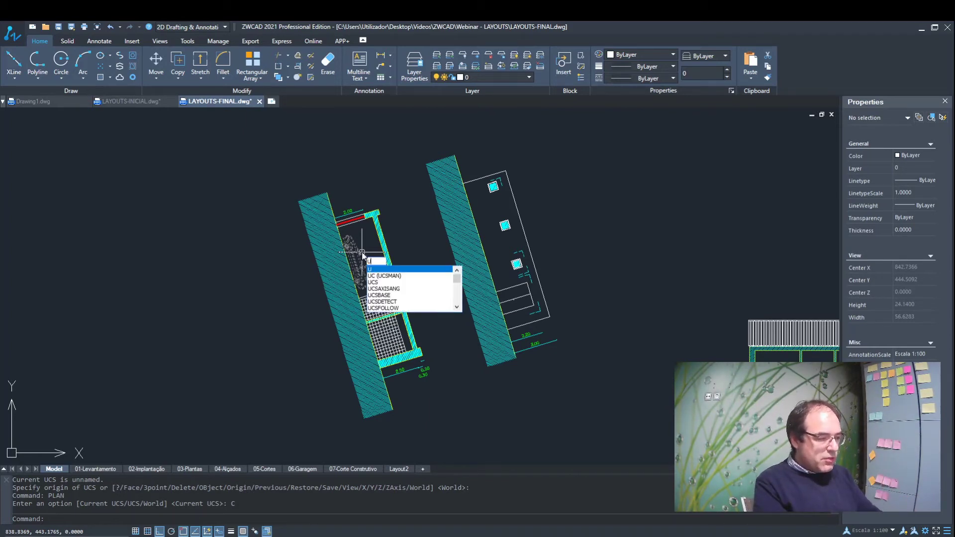
{"action": "type", "text": "CS"}
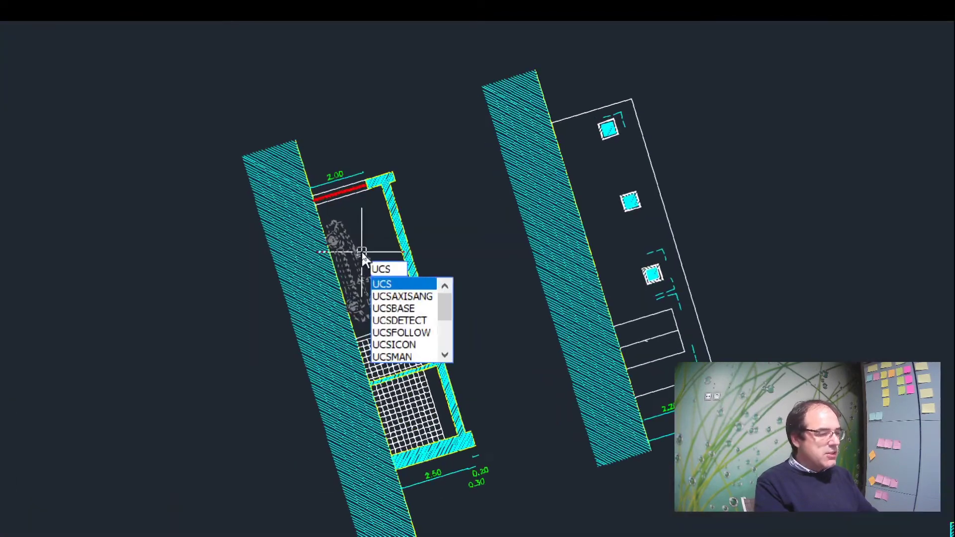
{"action": "key", "text": "Return"}
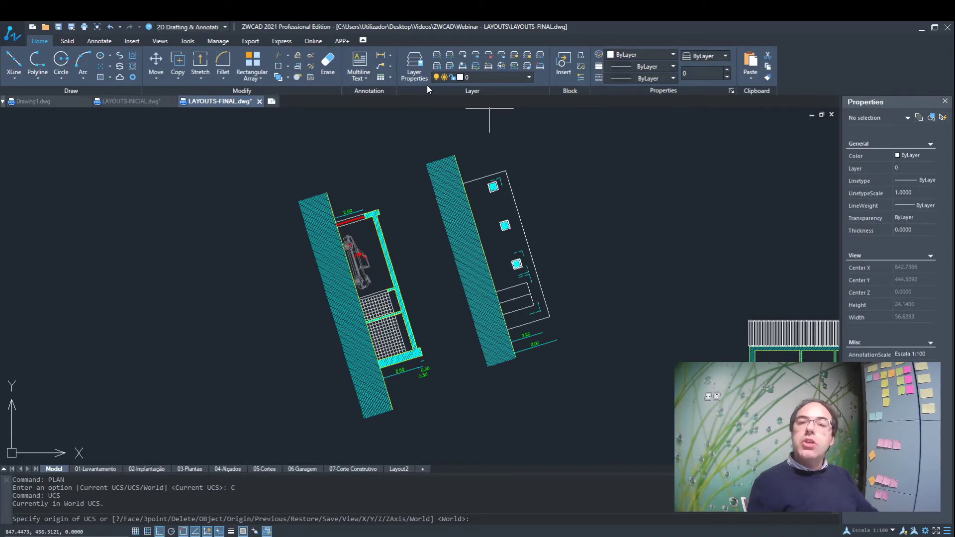
{"action": "left_click", "coordinate": [326, 193]}
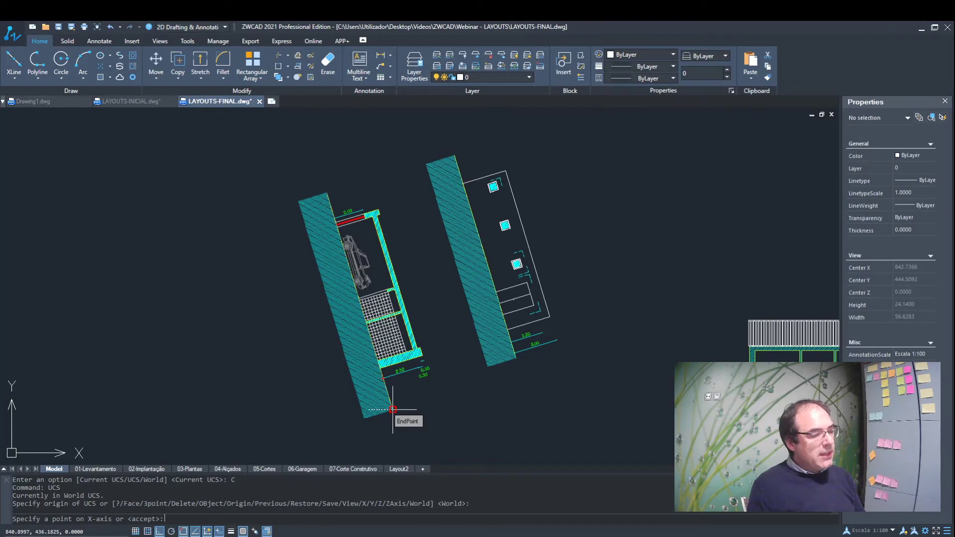
{"action": "left_click", "coordinate": [392, 409]}
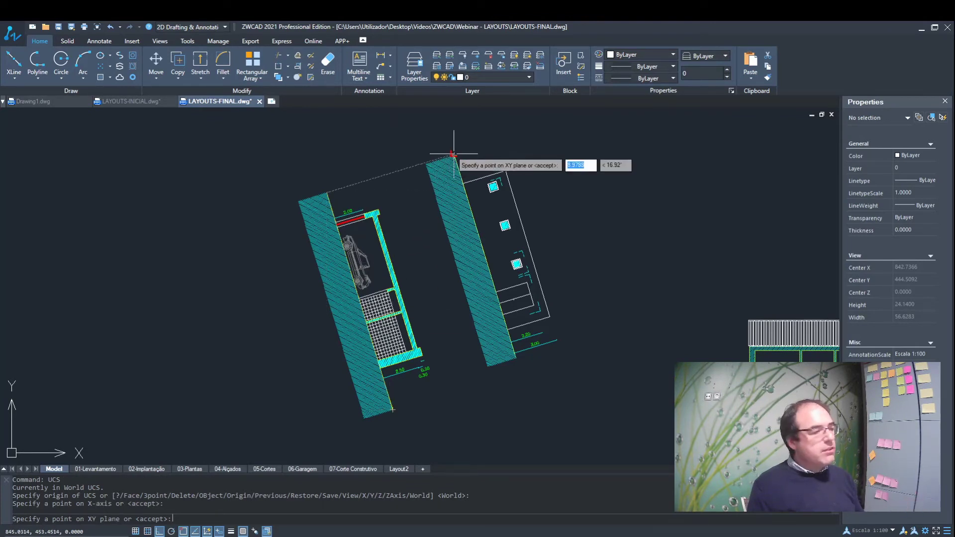
{"action": "left_click", "coordinate": [455, 155]}
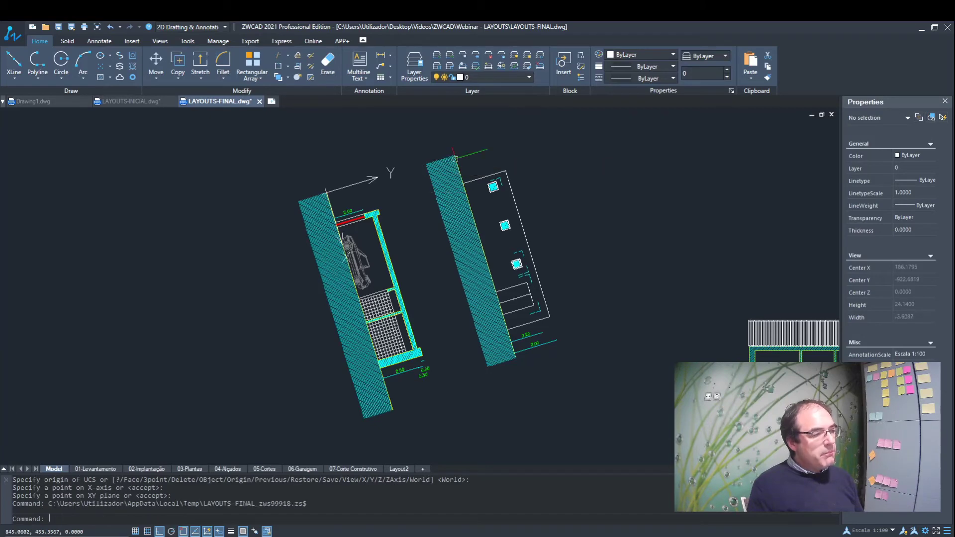
{"action": "scroll", "coordinate": [398, 196], "scroll_direction": "up", "scroll_amount": 3}
{"action": "scroll", "coordinate": [378, 214], "scroll_direction": "up", "scroll_amount": 2}
{"action": "scroll", "coordinate": [359, 221], "scroll_direction": "down", "scroll_amount": 4}
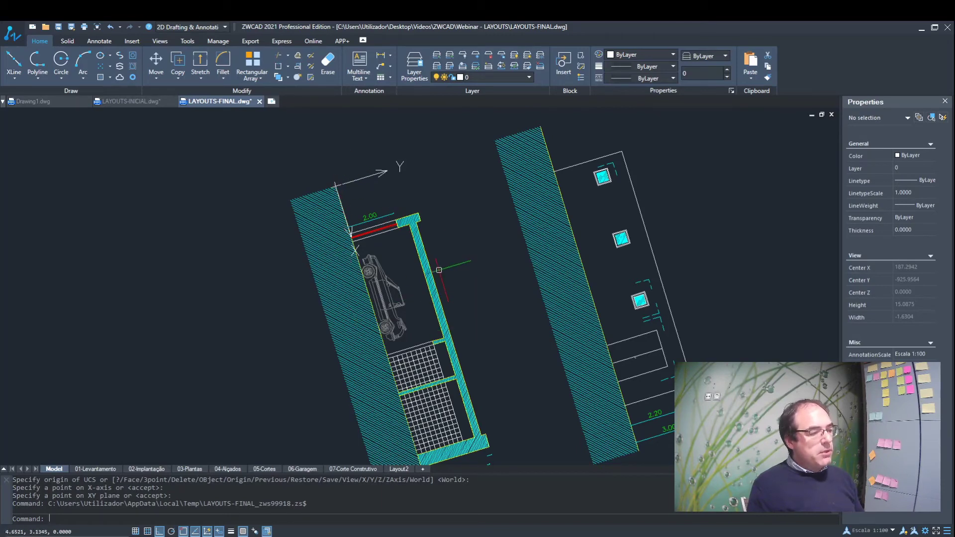
Switch to the plan view of the current garage-aligned UCS with PLAN
{"action": "type", "text": "PLAN"}
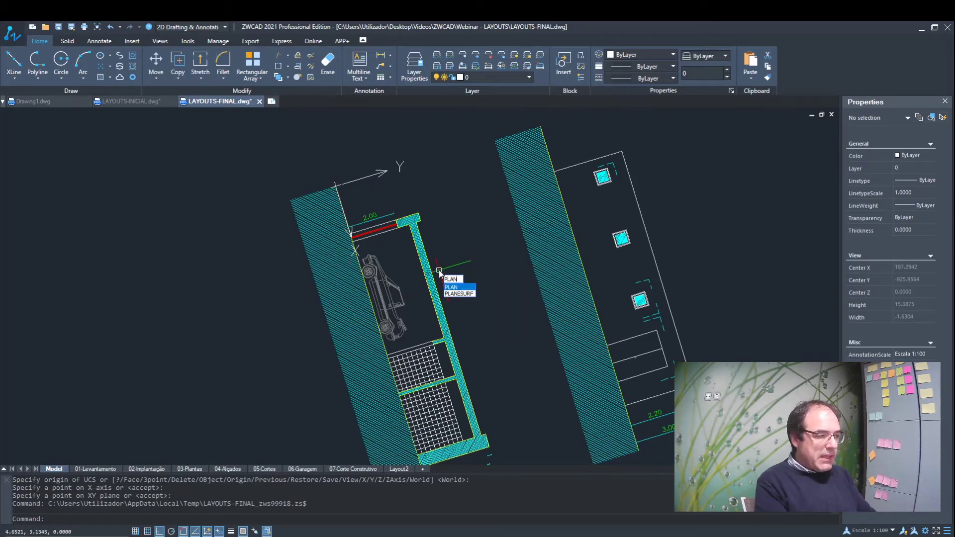
{"action": "key", "text": "Return"}
{"action": "type", "text": "c"}
{"action": "key", "text": "Return"}
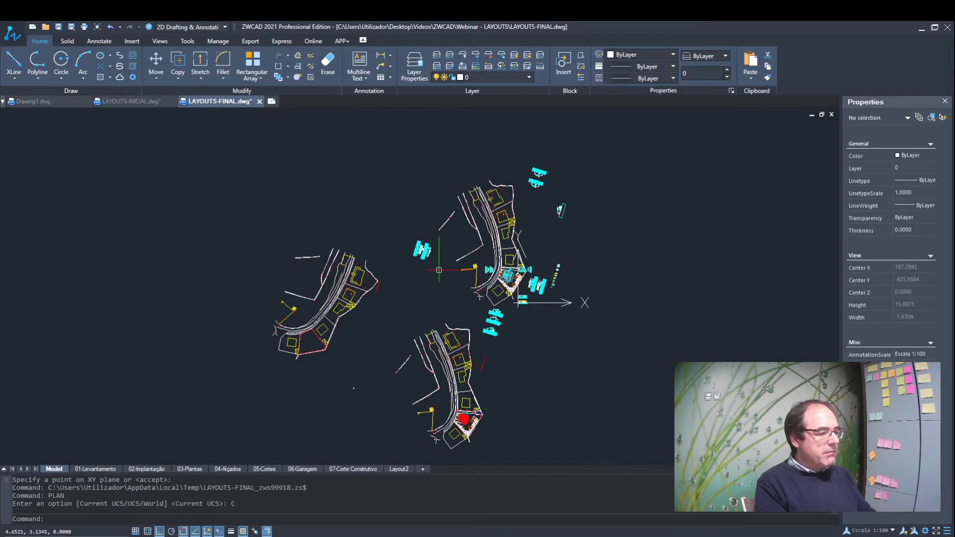
Zoom and pan in on the garage sections and the red site-boundary corner
{"action": "scroll", "coordinate": [517, 287], "scroll_direction": "up", "scroll_amount": 5}
{"action": "scroll", "coordinate": [516, 288], "scroll_direction": "up", "scroll_amount": 2}
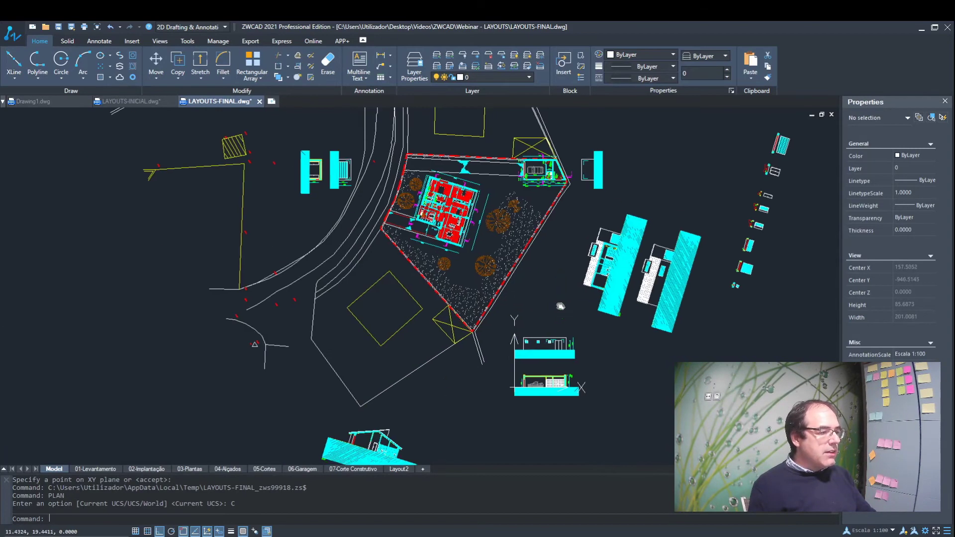
{"action": "middle_click_drag", "start_coordinate": [561, 306], "coordinate": [511, 312]}
{"action": "scroll", "coordinate": [471, 404], "scroll_direction": "up", "scroll_amount": 5}
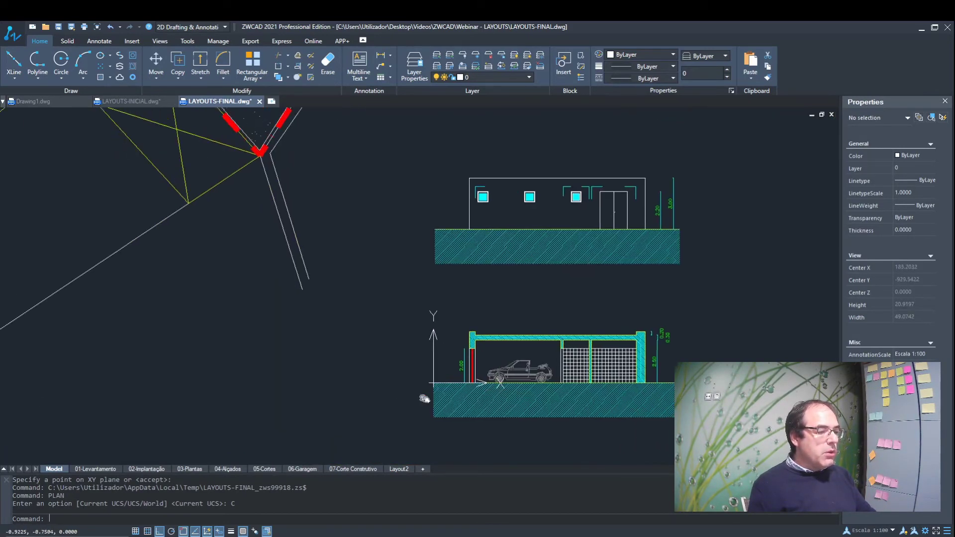
{"action": "middle_click_drag", "start_coordinate": [447, 348], "coordinate": [447, 378]}
{"action": "scroll", "coordinate": [557, 173], "scroll_direction": "up", "scroll_amount": 1}
{"action": "mouse_move", "coordinate": [596, 114]}
{"action": "middle_mouse_down"}
{"action": "mouse_move", "coordinate": [556, 173]}
{"action": "mouse_move", "coordinate": [498, 349]}
{"action": "middle_mouse_up"}
{"action": "scroll", "coordinate": [469, 299], "scroll_direction": "up", "scroll_amount": 1}
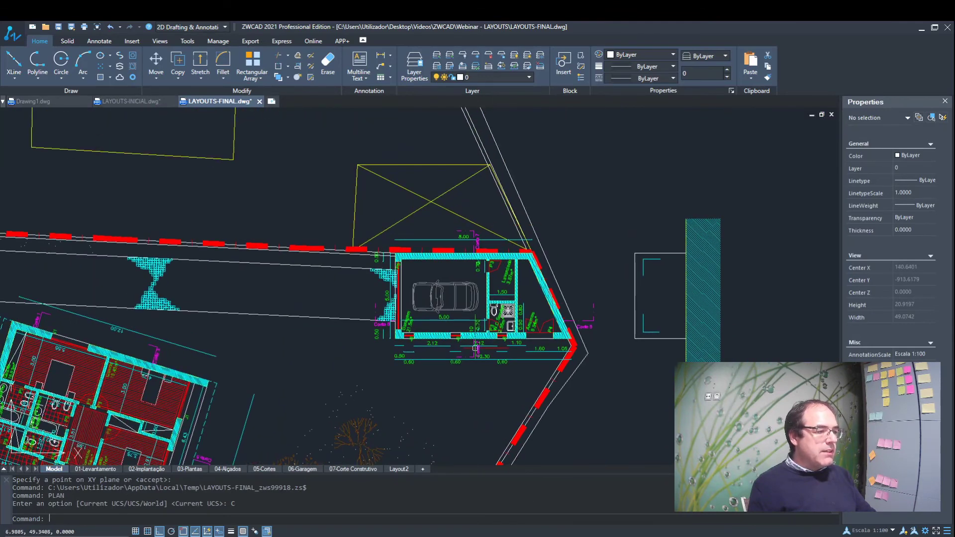
{"action": "scroll", "coordinate": [450, 307], "scroll_direction": "up", "scroll_amount": 2}
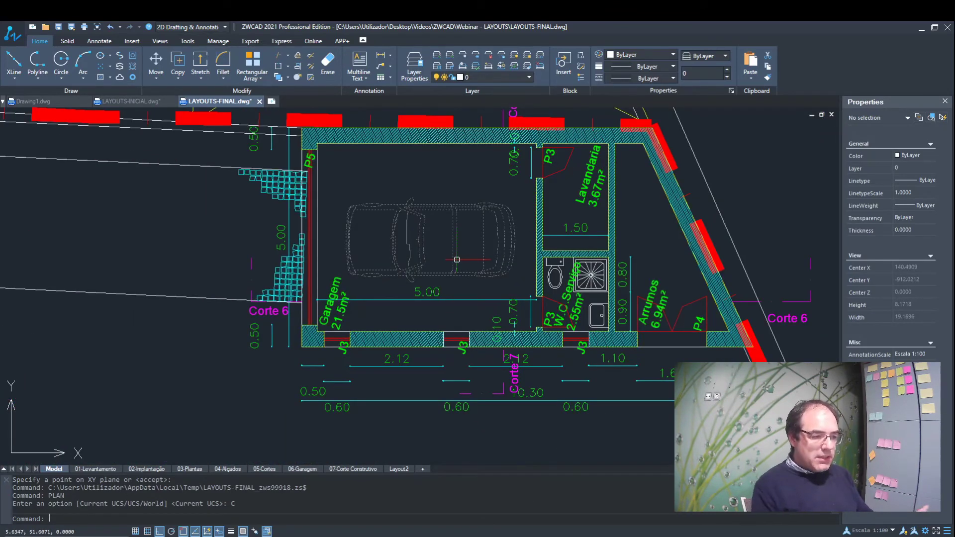
Place vertical xlines at the garage's left wall and both partition-wall faces
{"action": "left_click", "coordinate": [14, 60]}
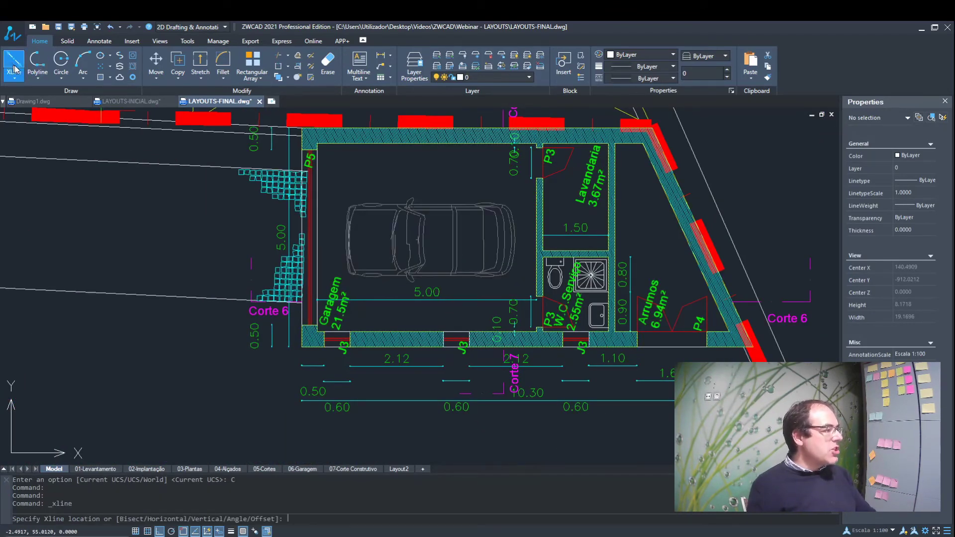
{"action": "right_click", "coordinate": [349, 252]}
{"action": "left_click", "coordinate": [404, 309]}
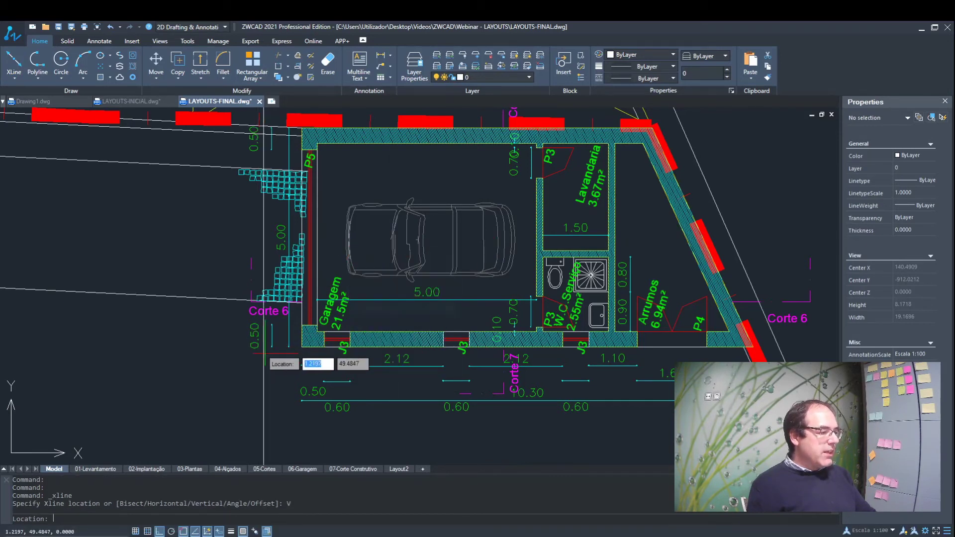
{"action": "left_click", "coordinate": [318, 323]}
{"action": "left_click", "coordinate": [537, 196]}
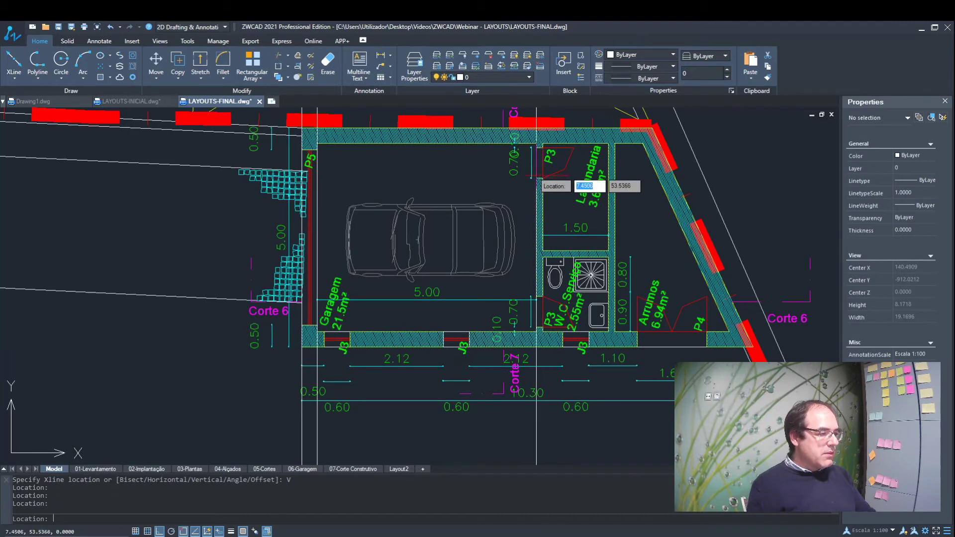
{"action": "left_click", "coordinate": [542, 250]}
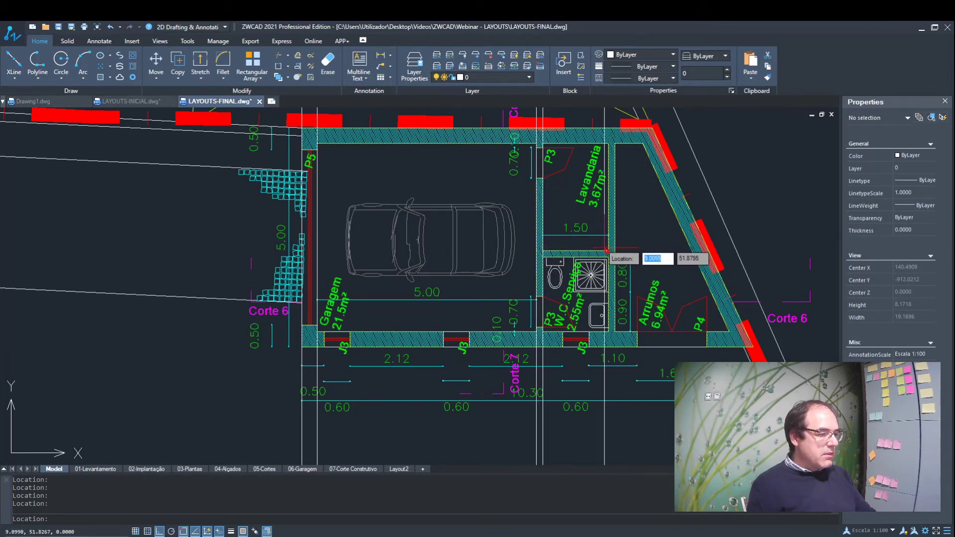
{"action": "key", "text": "Escape"}
Pan and zoom over the garage section to check the xlines against it
{"action": "scroll", "coordinate": [613, 251], "scroll_direction": "down", "scroll_amount": 5}
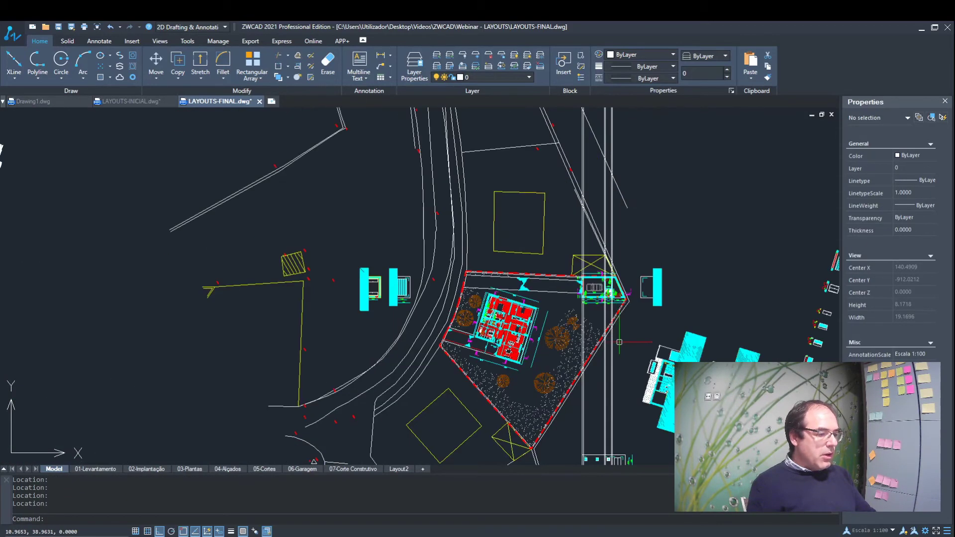
{"action": "middle_click_drag", "start_coordinate": [647, 448], "coordinate": [614, 308]}
{"action": "scroll", "coordinate": [694, 356], "scroll_direction": "up", "scroll_amount": 5}
{"action": "scroll", "coordinate": [572, 377], "scroll_direction": "up", "scroll_amount": 4}
{"action": "scroll", "coordinate": [575, 376], "scroll_direction": "up", "scroll_amount": 2}
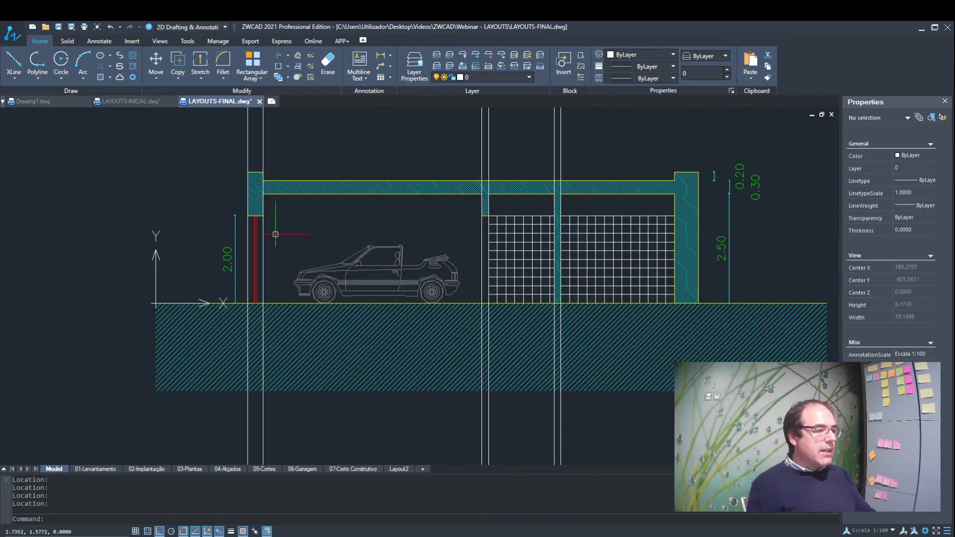
{"action": "scroll", "coordinate": [530, 392], "scroll_direction": "down", "scroll_amount": 2}
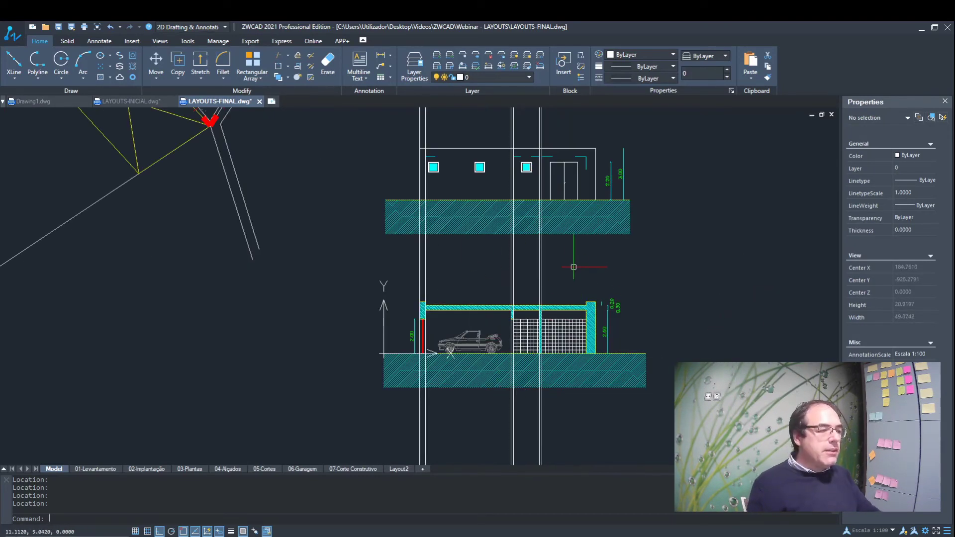
{"action": "scroll", "coordinate": [555, 256], "scroll_direction": "down", "scroll_amount": 2}
{"action": "scroll", "coordinate": [544, 254], "scroll_direction": "down", "scroll_amount": 3}
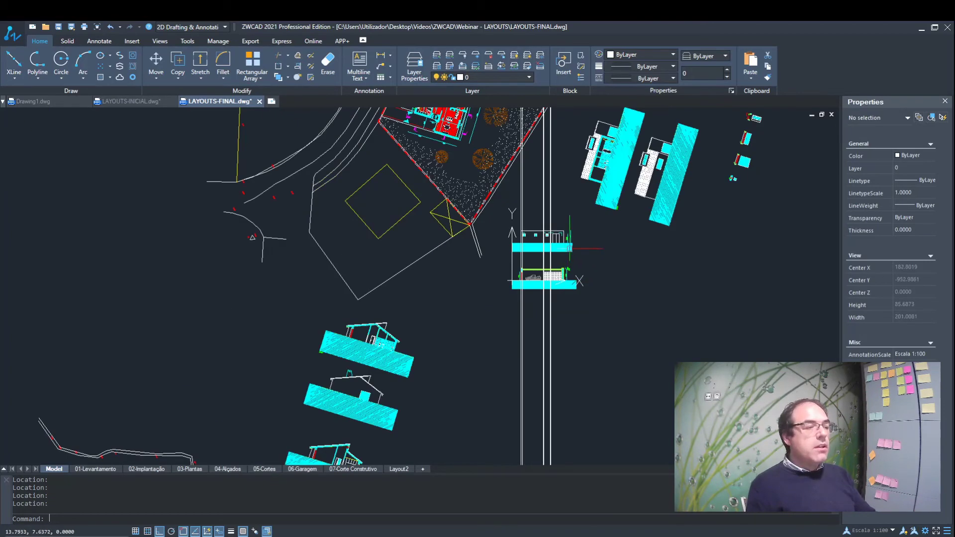
{"action": "scroll", "coordinate": [543, 253], "scroll_direction": "up", "scroll_amount": 4}
Window-select the six vertical construction lines and erase them
{"action": "left_click", "coordinate": [549, 222]}
{"action": "left_click", "coordinate": [427, 289]}
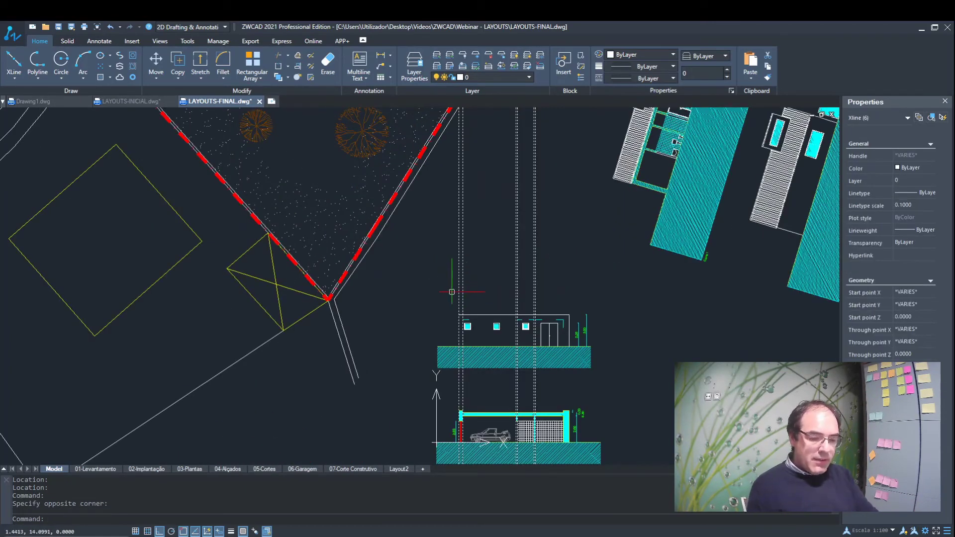
{"action": "key", "text": "Delete"}
{"action": "scroll", "coordinate": [524, 286], "scroll_direction": "down", "scroll_amount": 3}
{"action": "scroll", "coordinate": [542, 249], "scroll_direction": "up", "scroll_amount": 2}
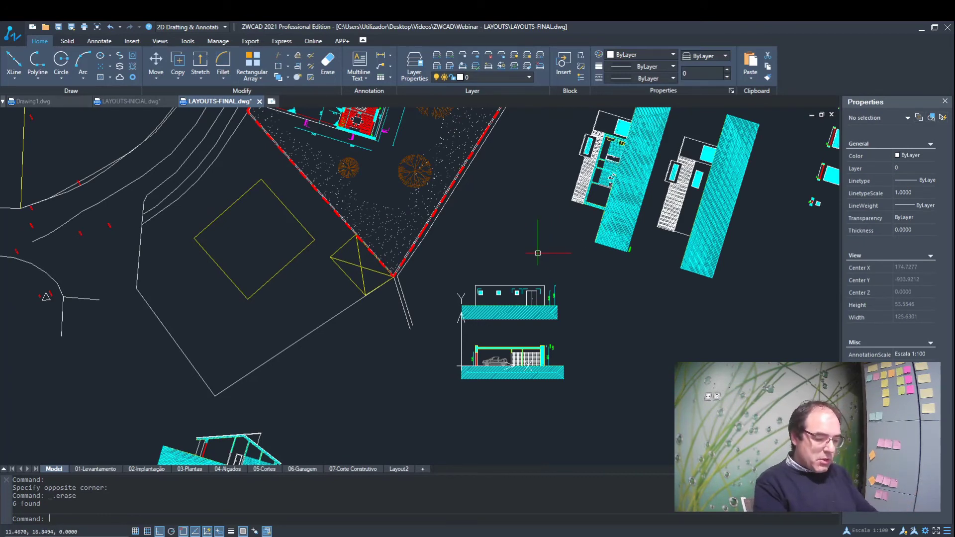
{"action": "type", "text": "UCS"}
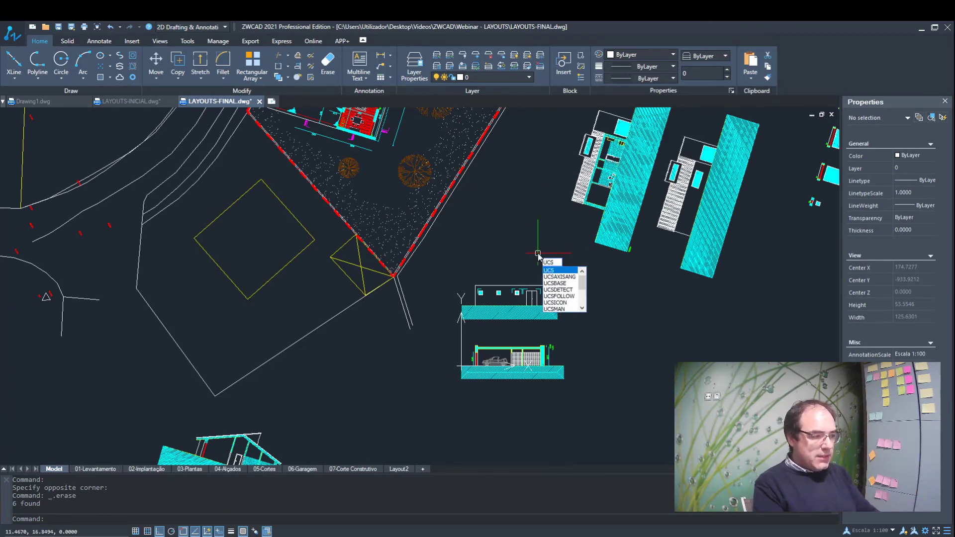
{"action": "key", "text": "Return"}
{"action": "key", "text": "Return"}
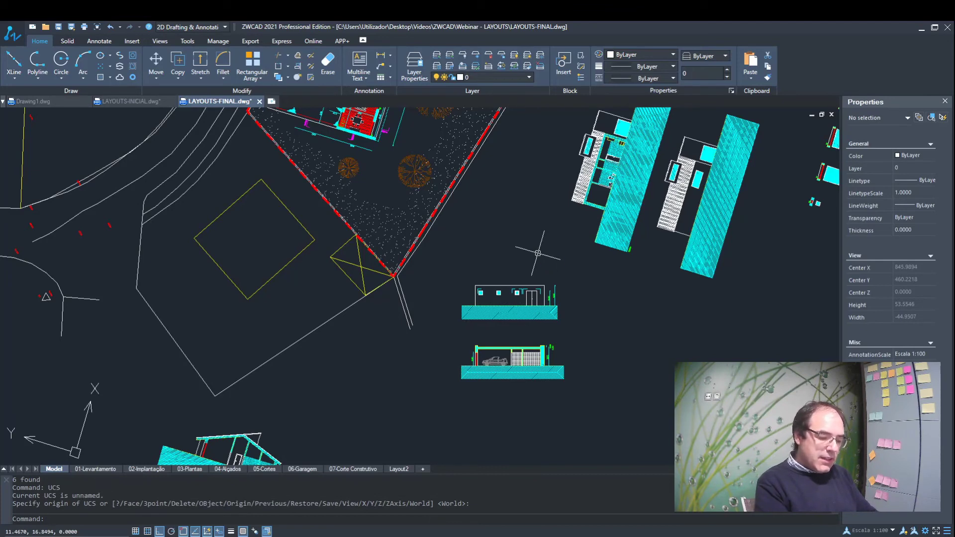
{"action": "type", "text": "PLAN"}
{"action": "key", "text": "Return"}
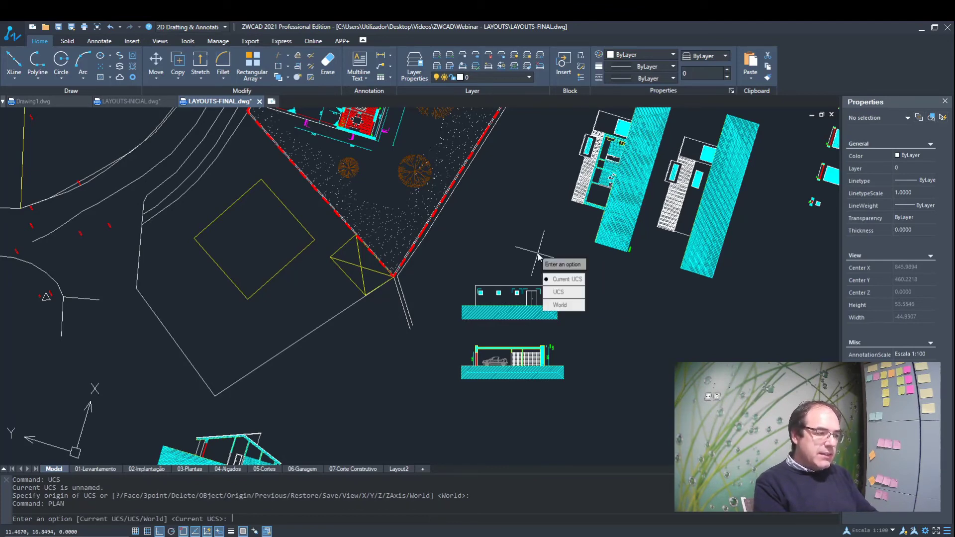
{"action": "key", "text": "Return"}
{"action": "middle_click_drag", "start_coordinate": [534, 435], "coordinate": [493, 352]}
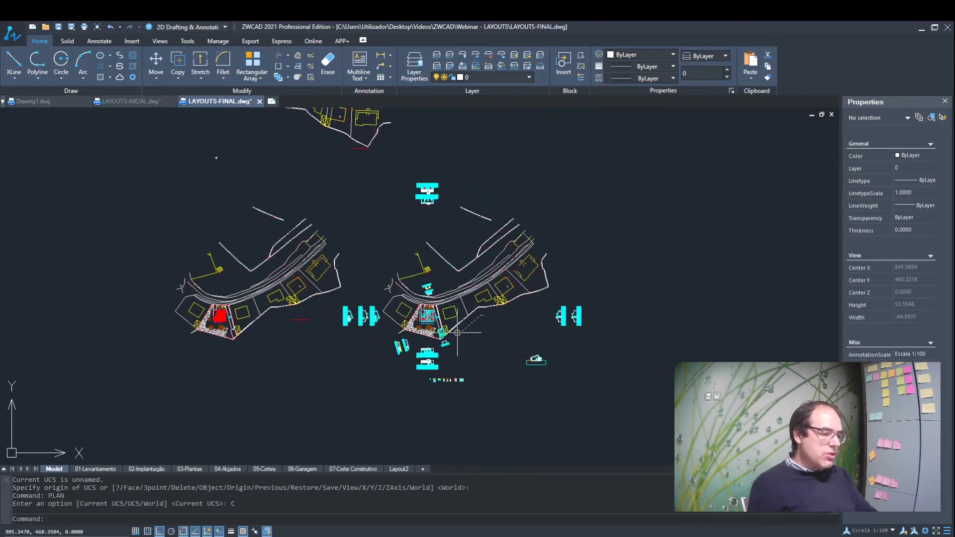
{"action": "scroll", "coordinate": [492, 352], "scroll_direction": "up", "scroll_amount": 3}
{"action": "scroll", "coordinate": [346, 295], "scroll_direction": "up", "scroll_amount": 5}
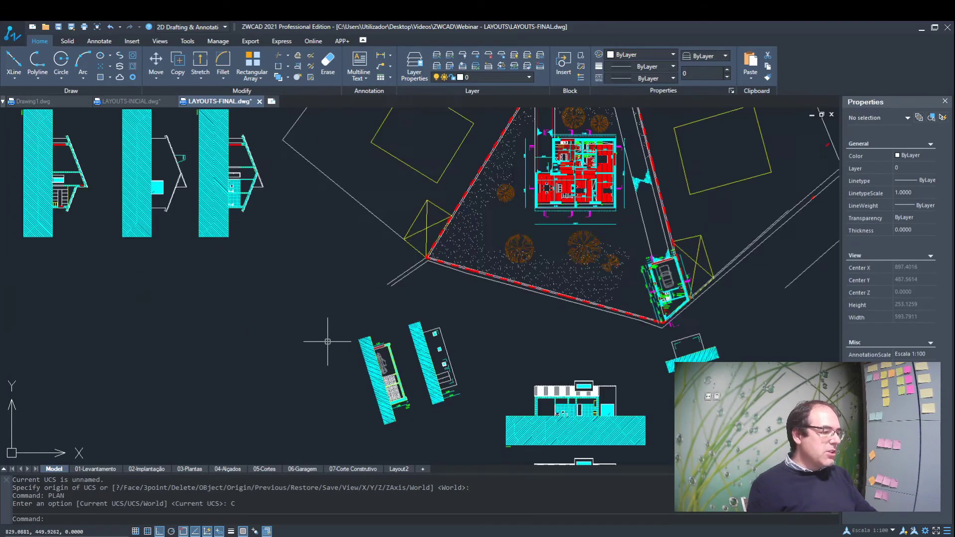
{"action": "scroll", "coordinate": [324, 335], "scroll_direction": "up", "scroll_amount": 5}
{"action": "scroll", "coordinate": [375, 215], "scroll_direction": "down", "scroll_amount": 5}
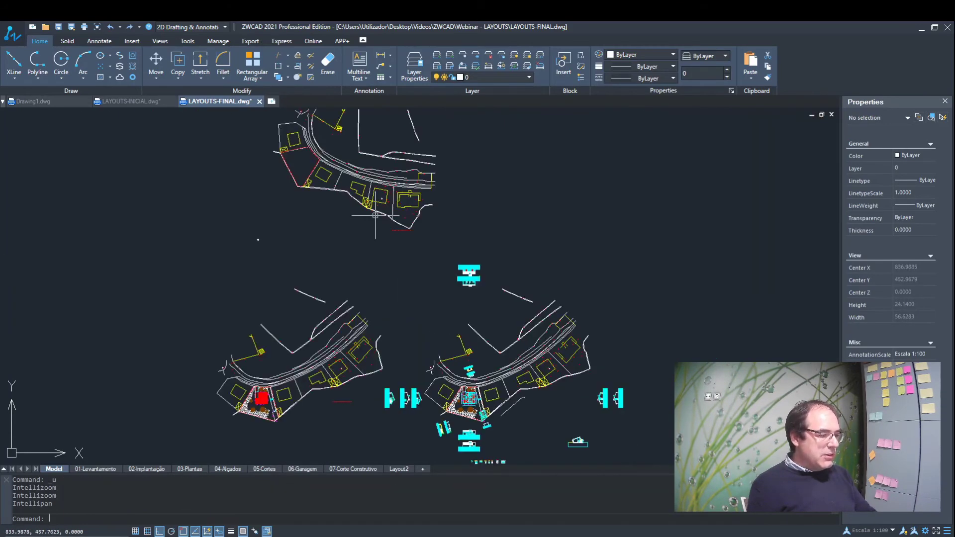
{"action": "key", "text": "ctrl+z"}
{"action": "scroll", "coordinate": [523, 320], "scroll_direction": "up", "scroll_amount": 5}
{"action": "middle_click_drag", "start_coordinate": [523, 320], "coordinate": [548, 261]}
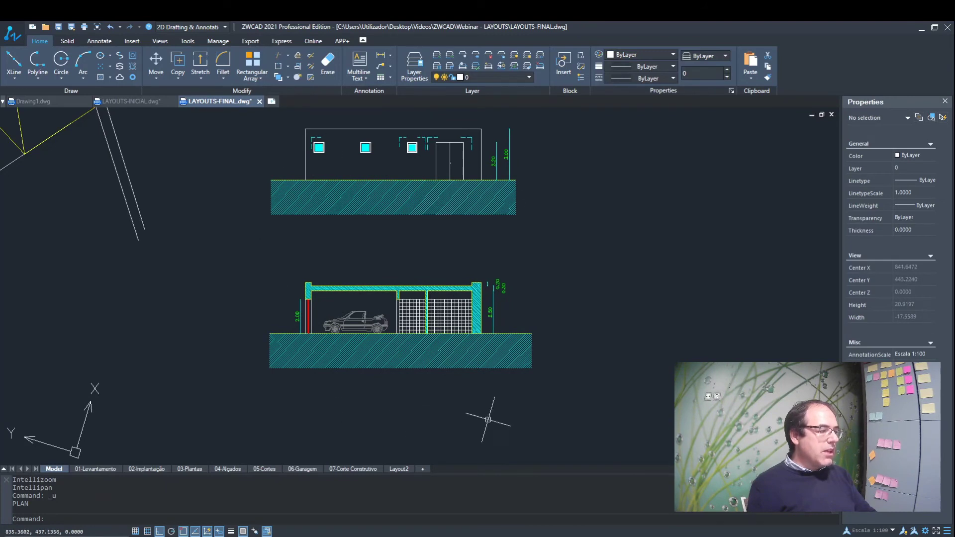
{"action": "scroll", "coordinate": [588, 297], "scroll_direction": "down", "scroll_amount": 5}
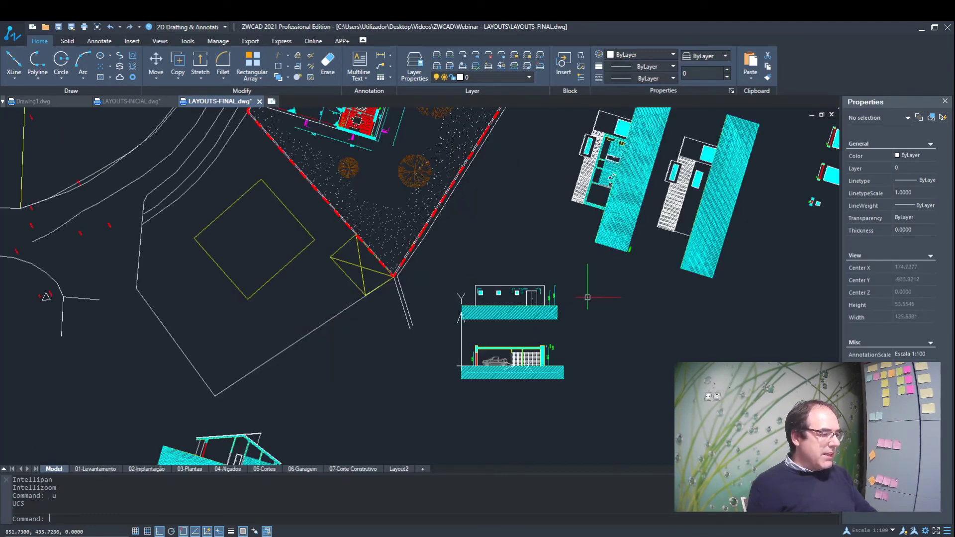
{"action": "key", "text": "ctrl+z"}
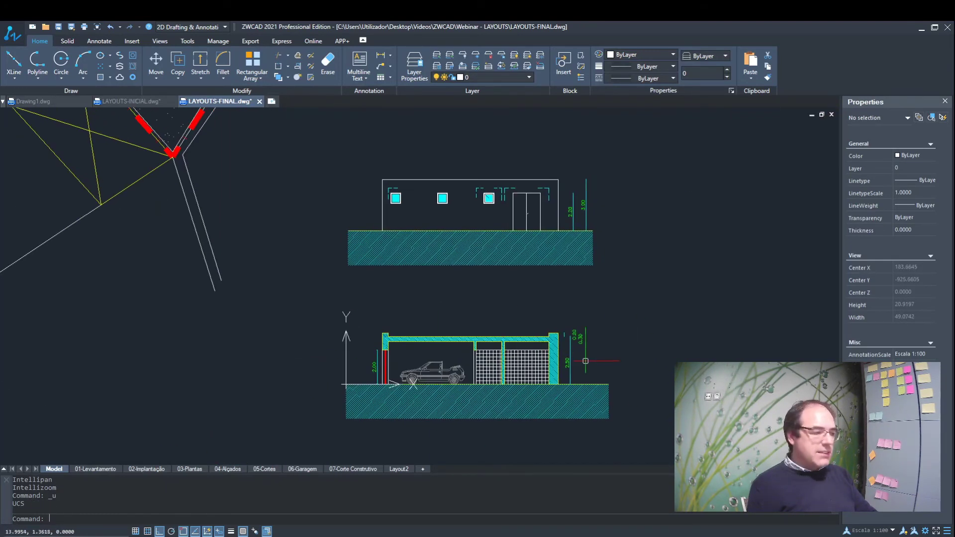
{"action": "left_click", "coordinate": [227, 469]}
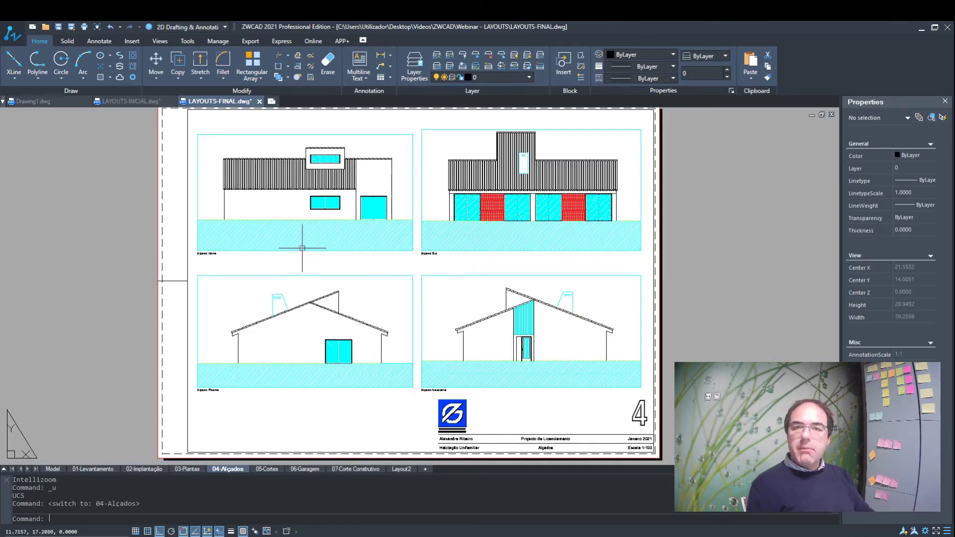
{"action": "left_click", "coordinate": [53, 469]}
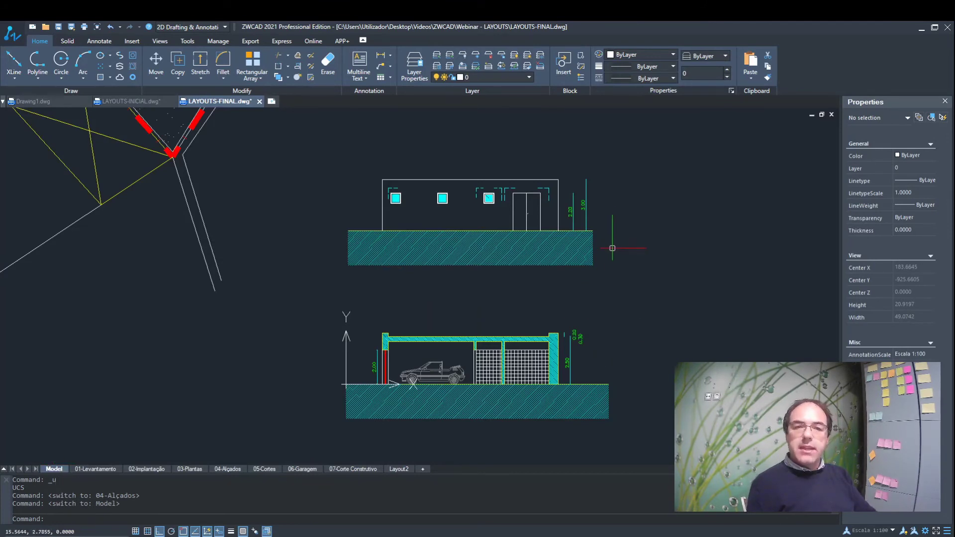
{"action": "scroll", "coordinate": [613, 248], "scroll_direction": "down", "scroll_amount": 5}
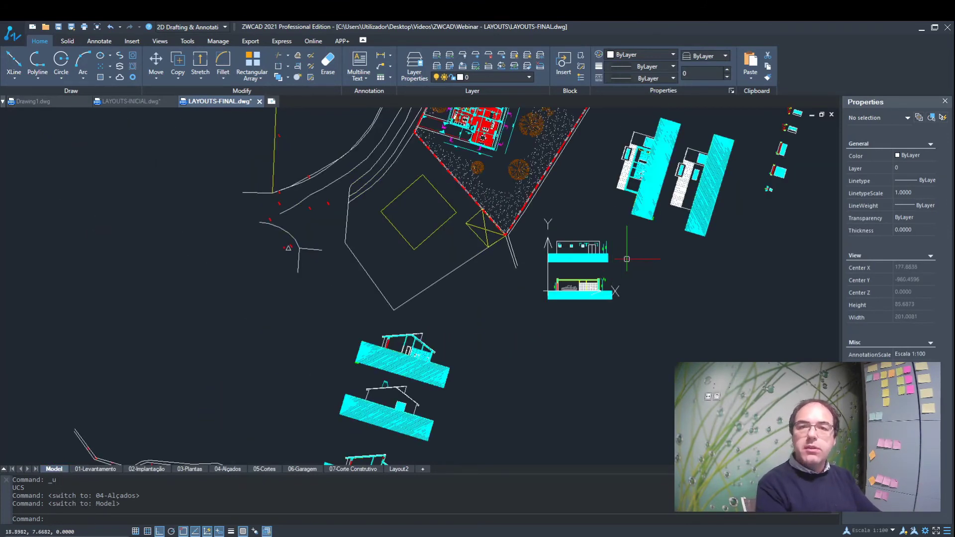